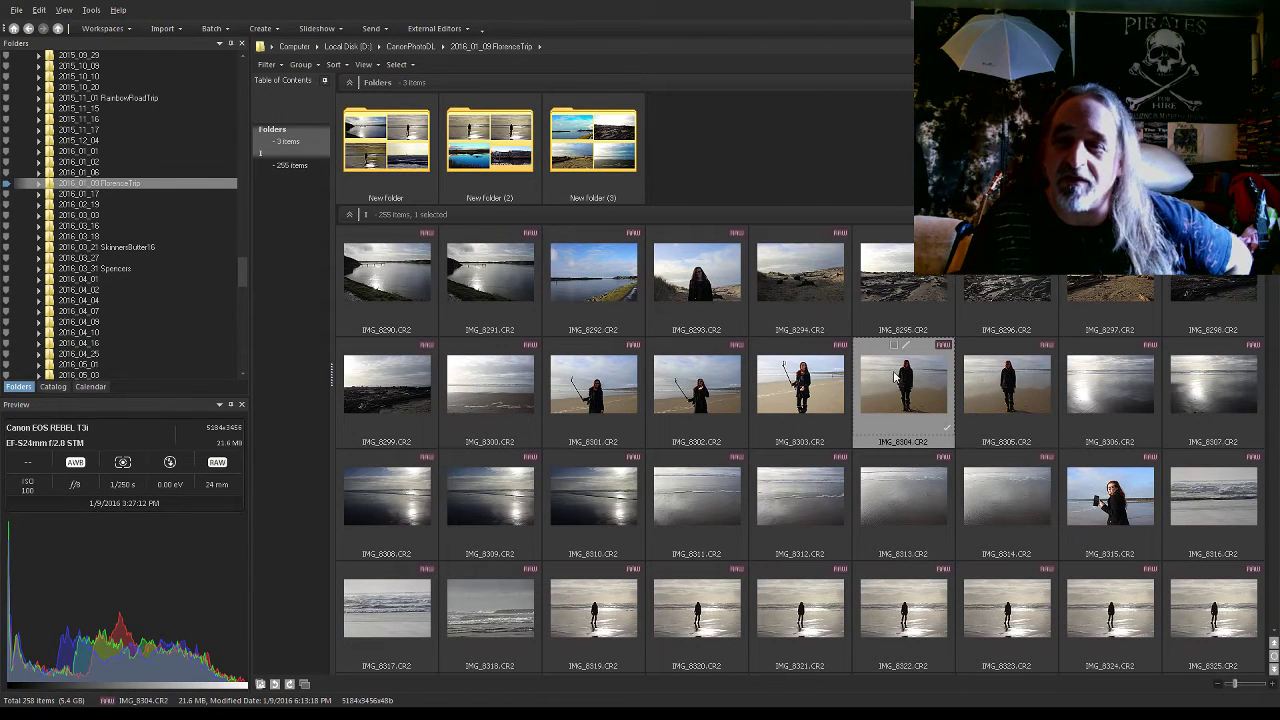
Select the selfie-stick beach portrait IMG_8303.CR2 in the 2016_01_09 folder
click(791, 392)
scroll(790, 387, down, 2)
View IMG_8303 full-size, zoom in on the woman's face, then return to fit
double_click(820, 265)
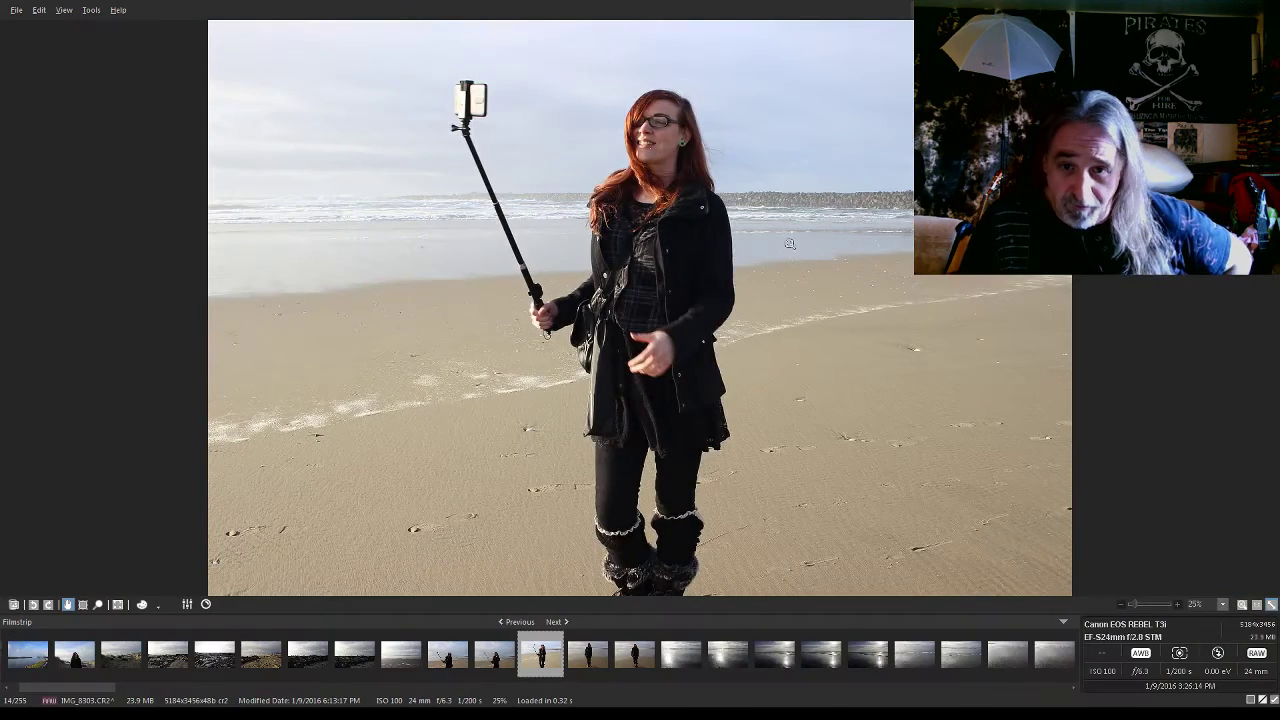
click(656, 122)
click(700, 212)
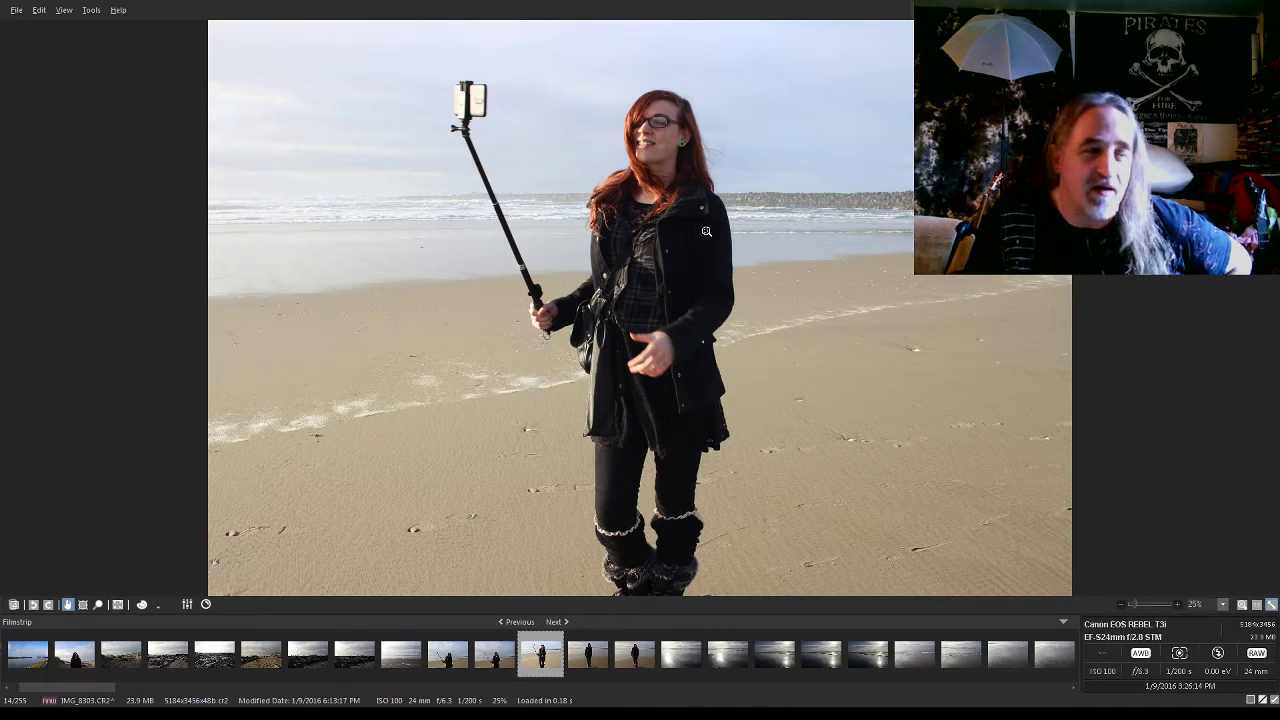
Browse forward through the beach photos and stop on the shoreline shot IMG_8310
key(Right)
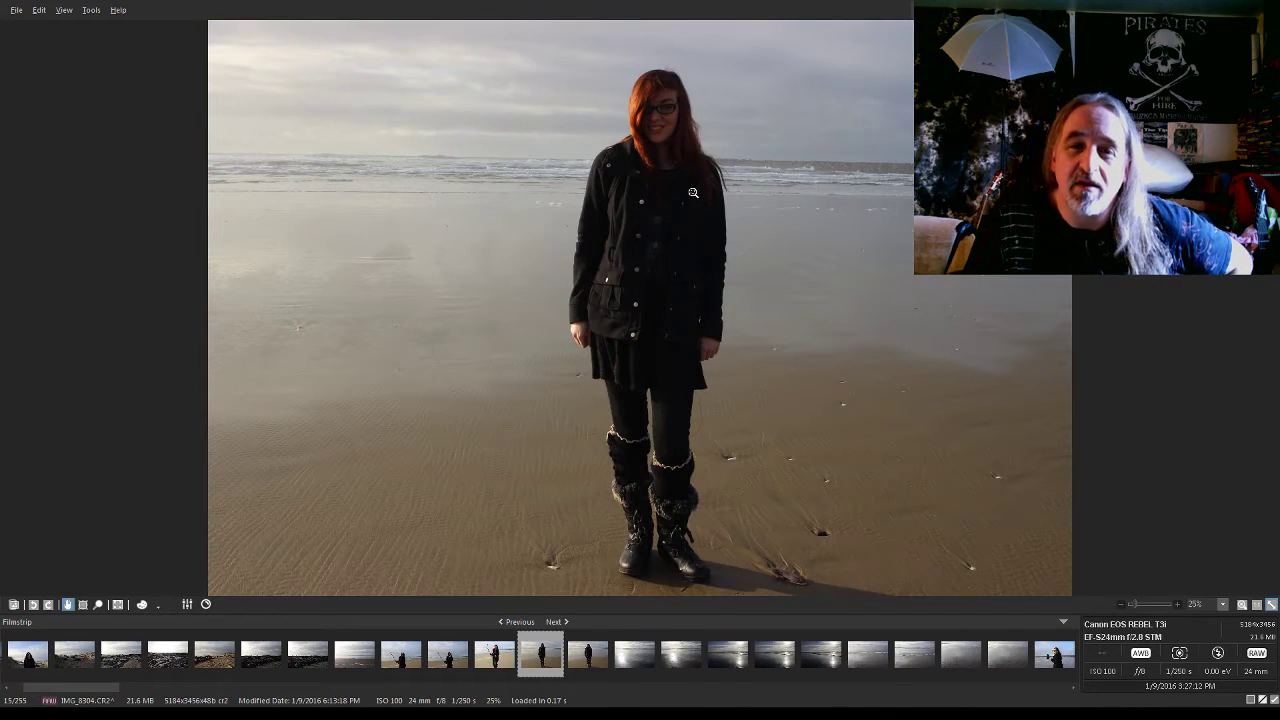
key(Right)
key(Right)
key(Right)
key(Right)
key(Right)
key(Right)
key(Right)
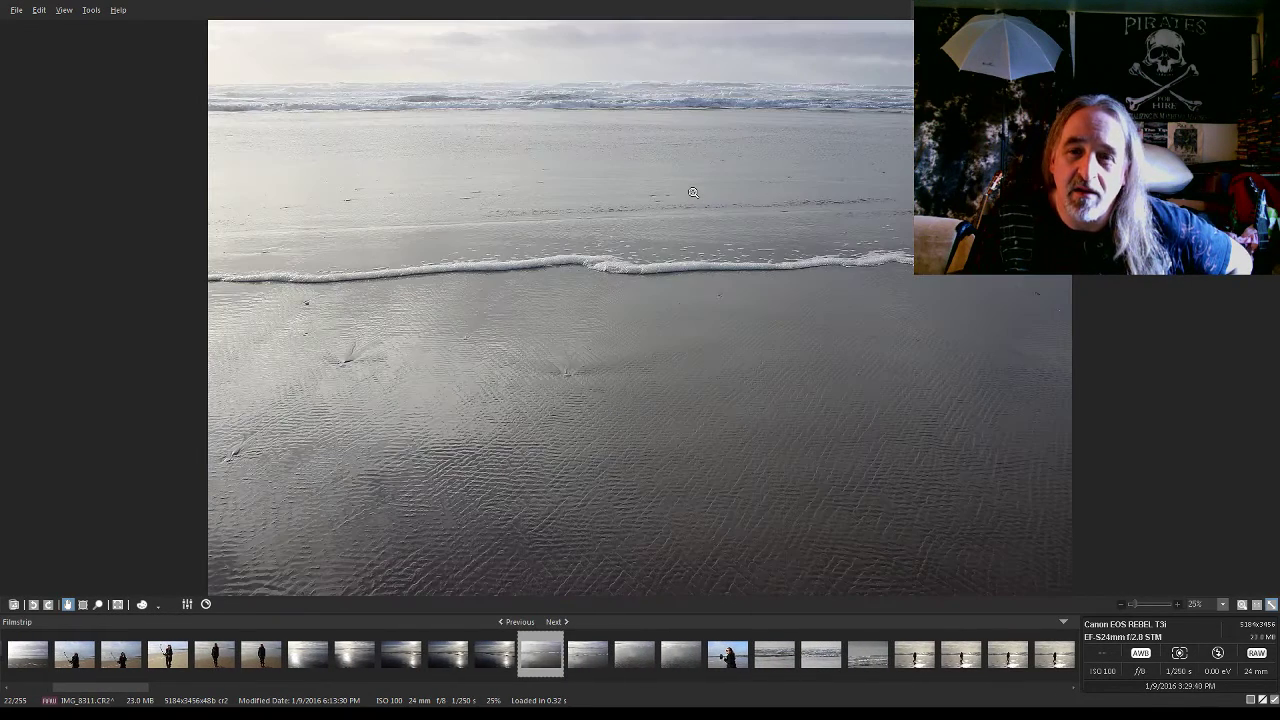
key(Left)
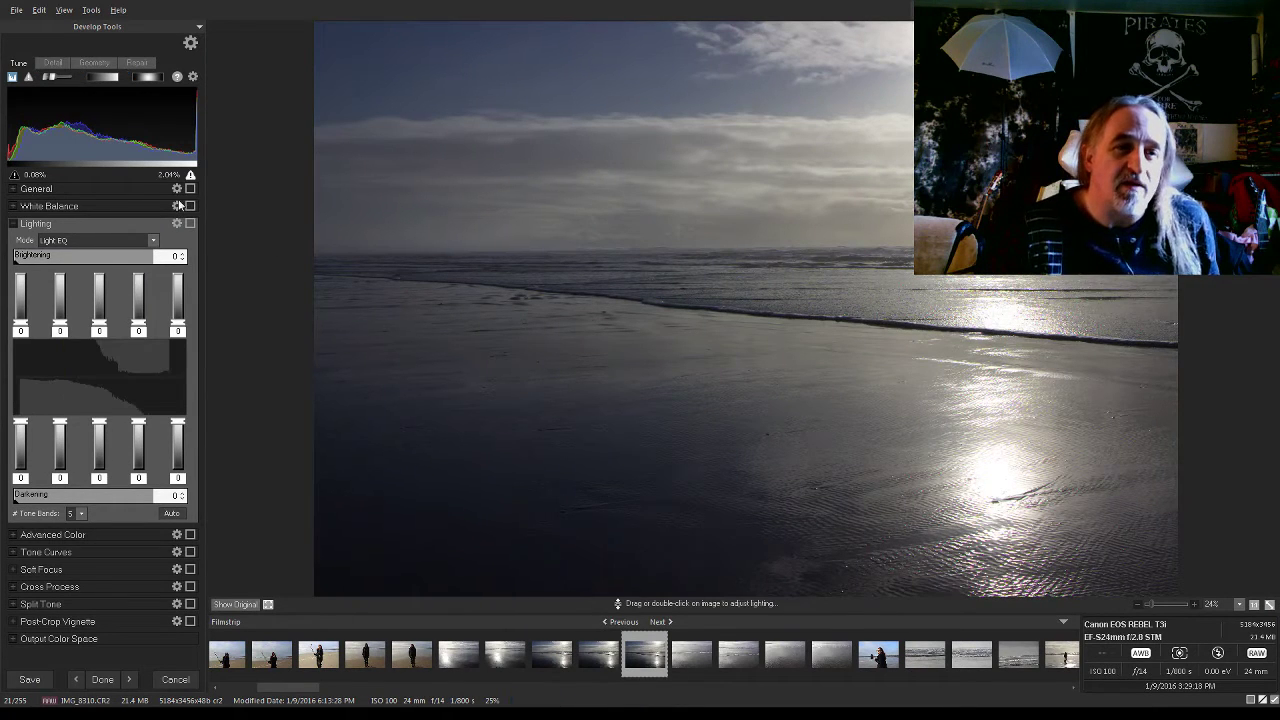
Expand the General group of exposure and colour adjustments on the Develop Tune tab
click(11, 190)
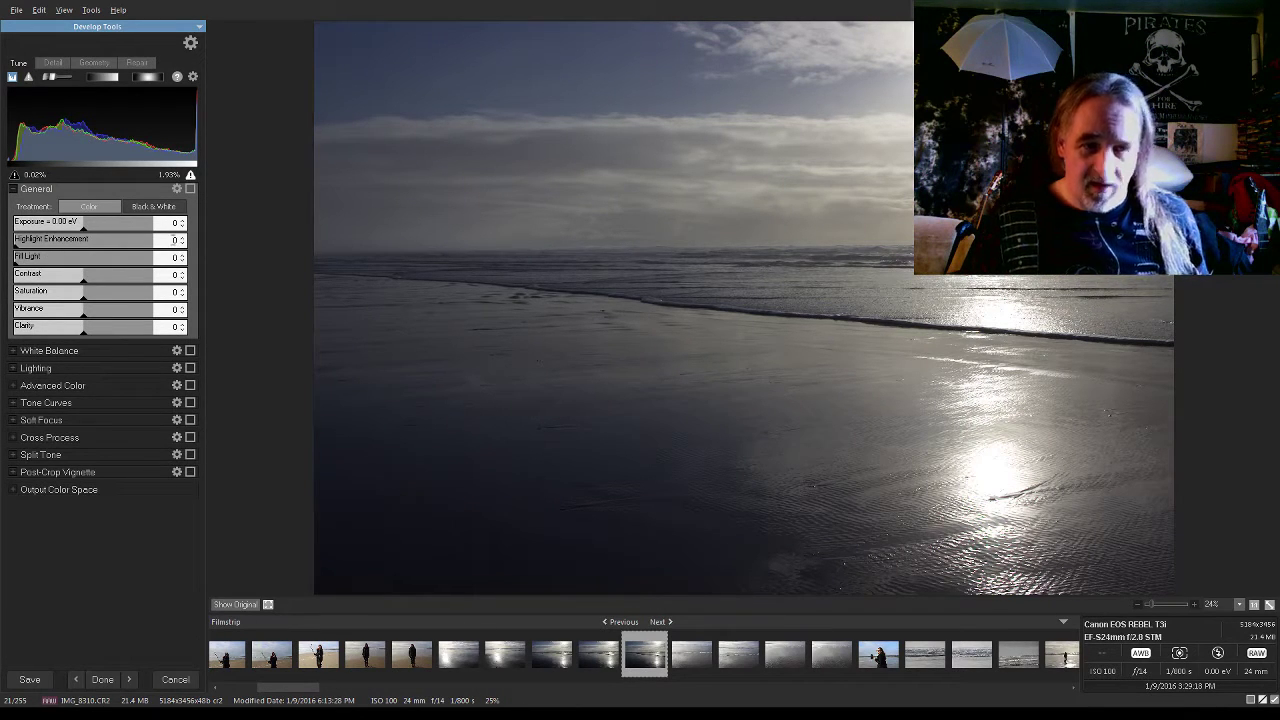
Nudge Highlight Enhancement to 13, try Vibrance 40 then settle on 60, and set Clarity 20
scroll(173, 240, up, 1)
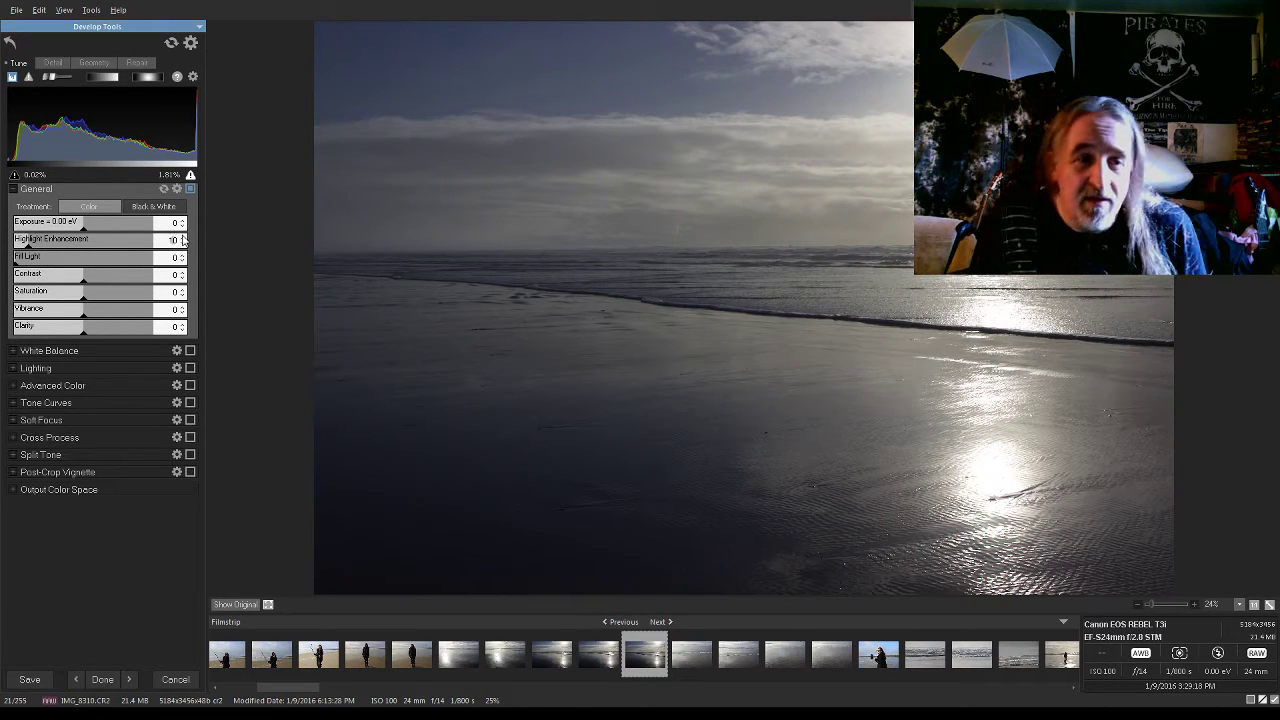
click(182, 237)
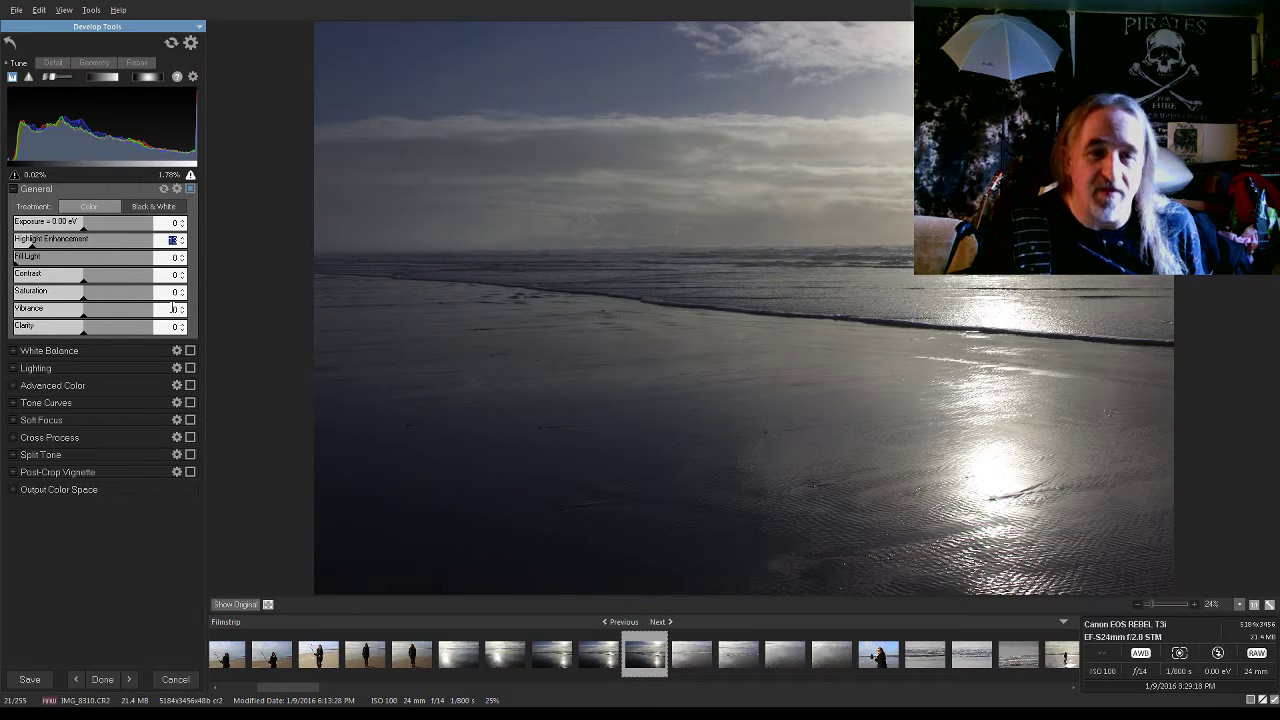
click(172, 308)
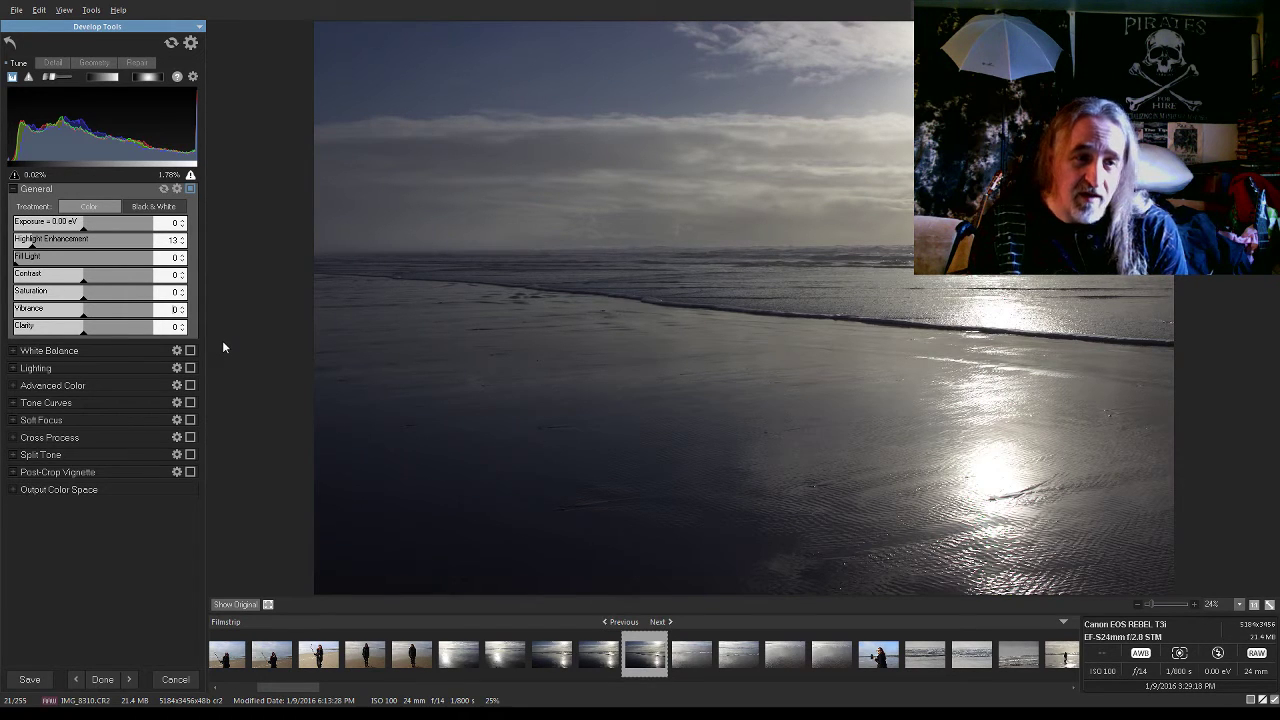
text(40)
key(Return)
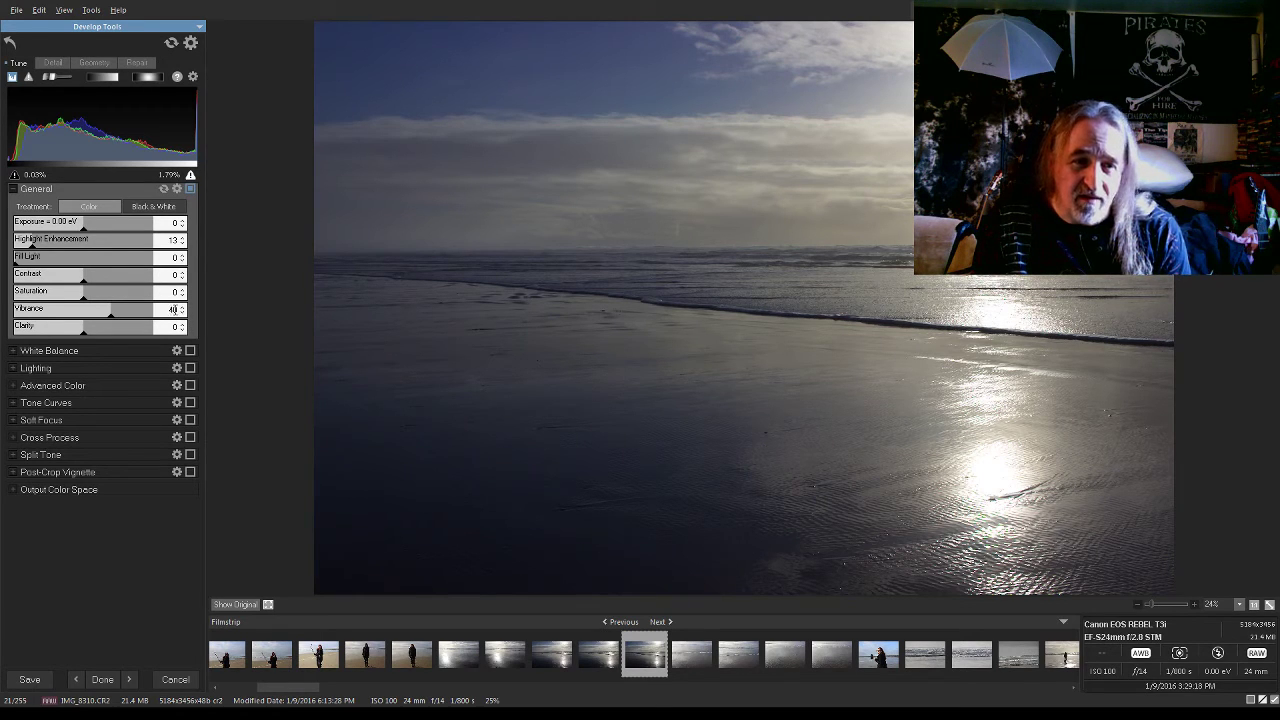
double_click(172, 309)
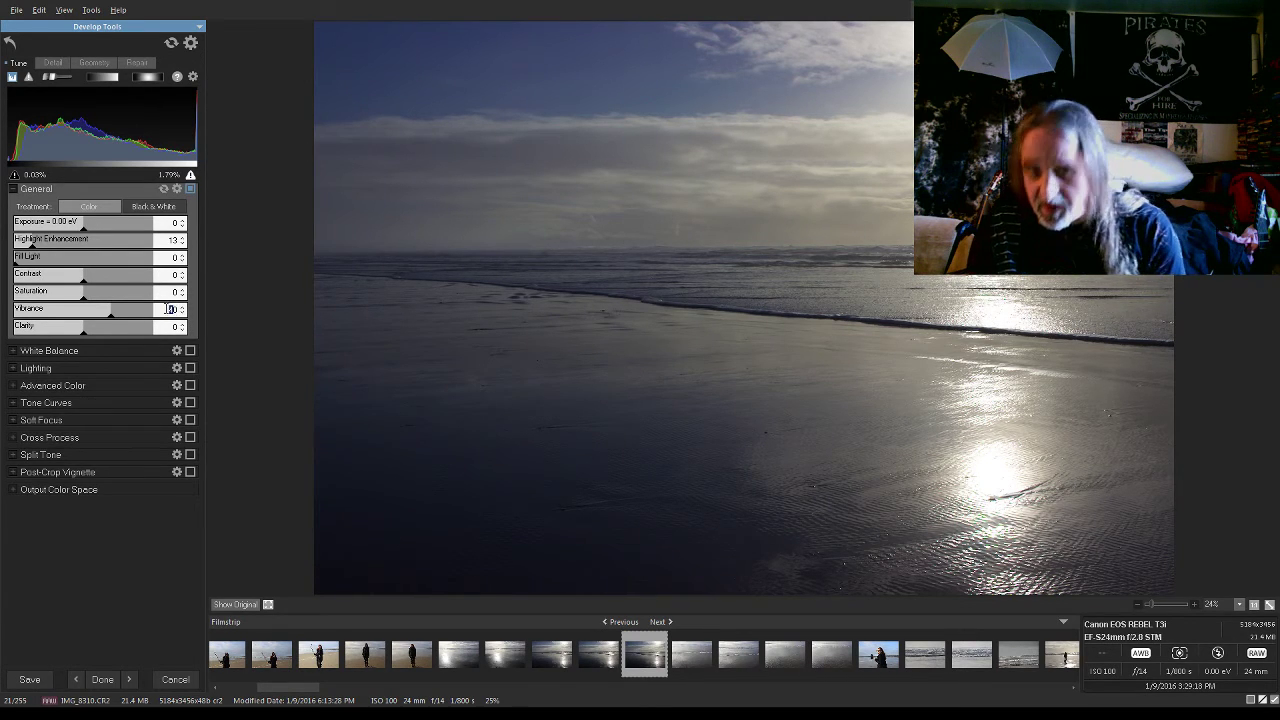
text(60)
key(Return)
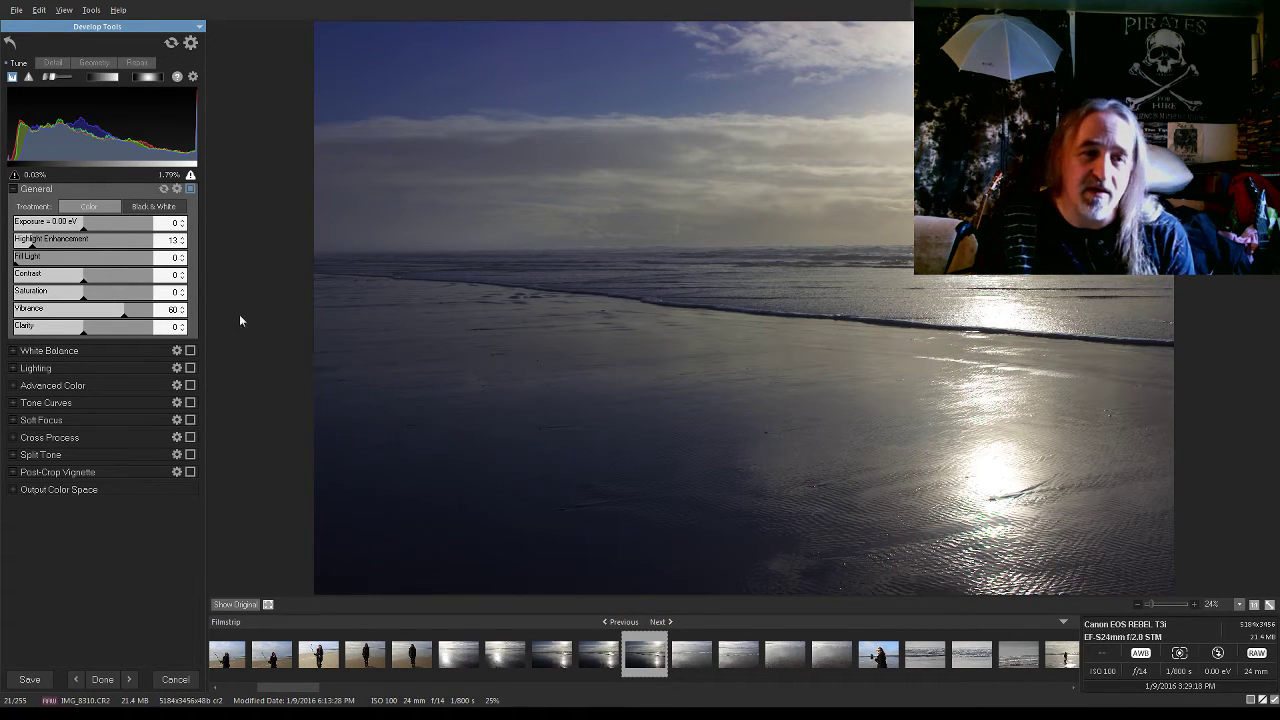
scroll(183, 293, up, 3)
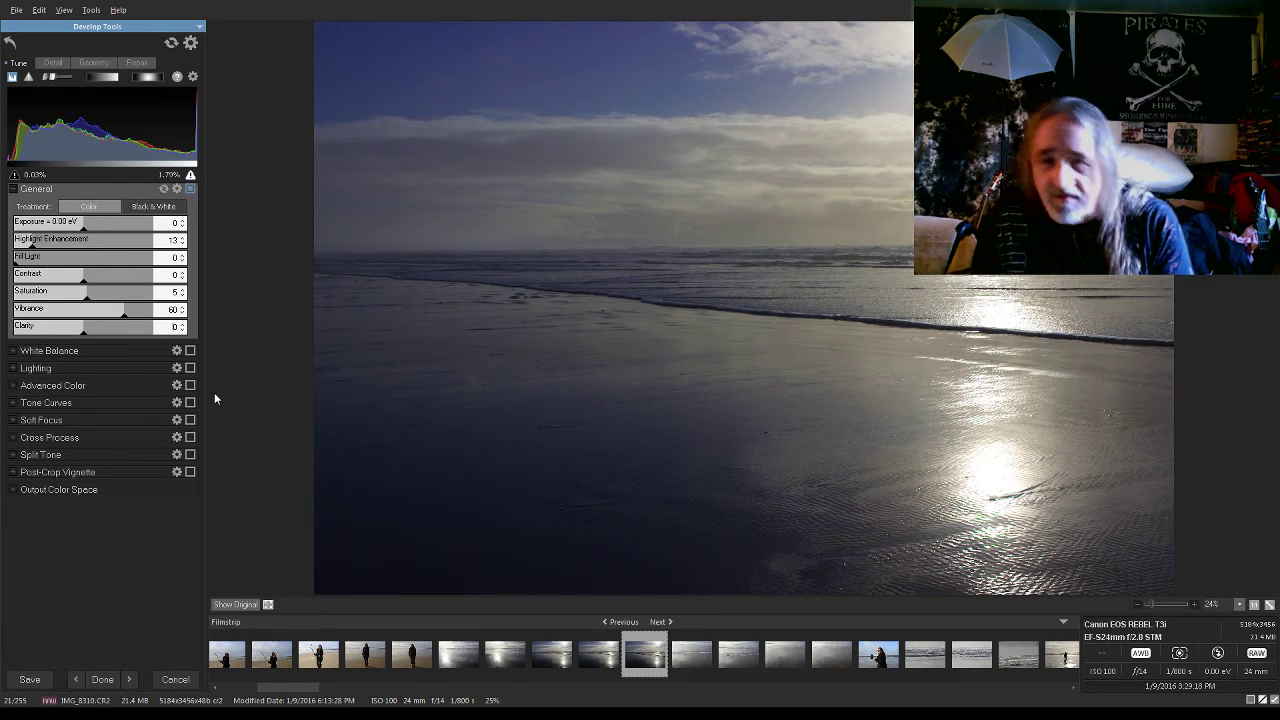
text(2)
key(Return)
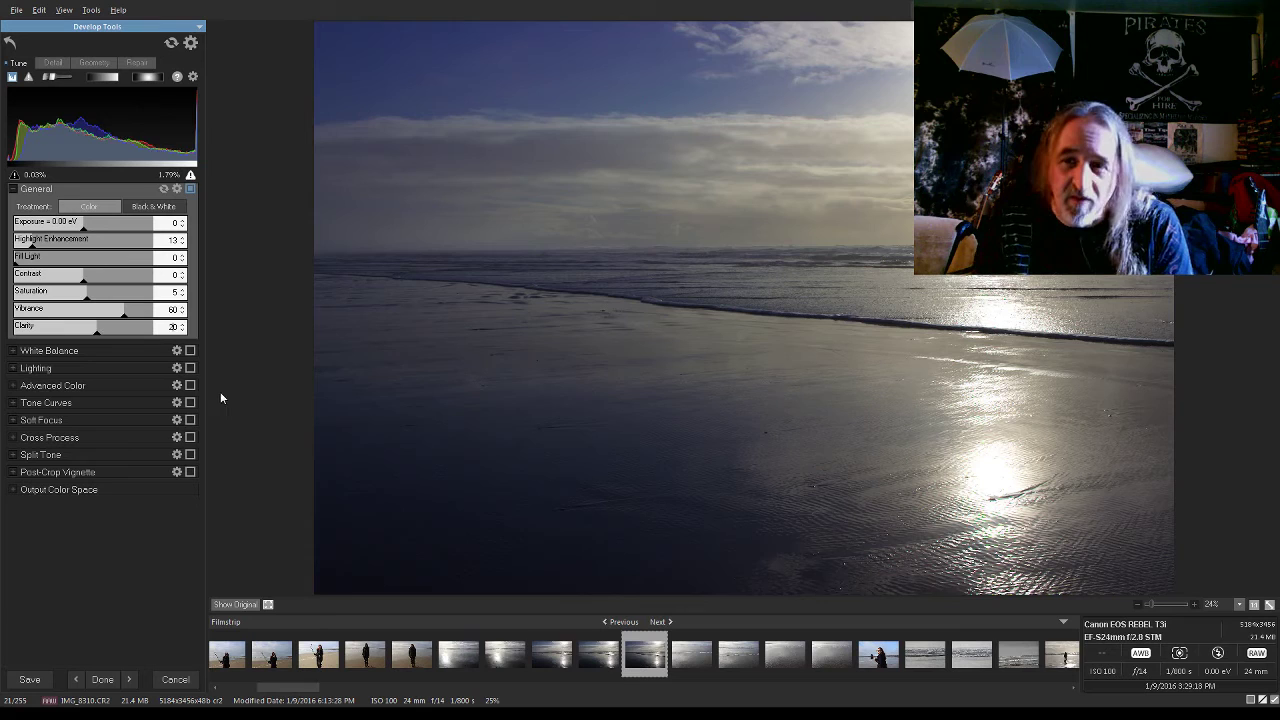
Auto-balance Light EQ under Lighting, with Darkening 10 and Brightening lowered to about 38
click(19, 370)
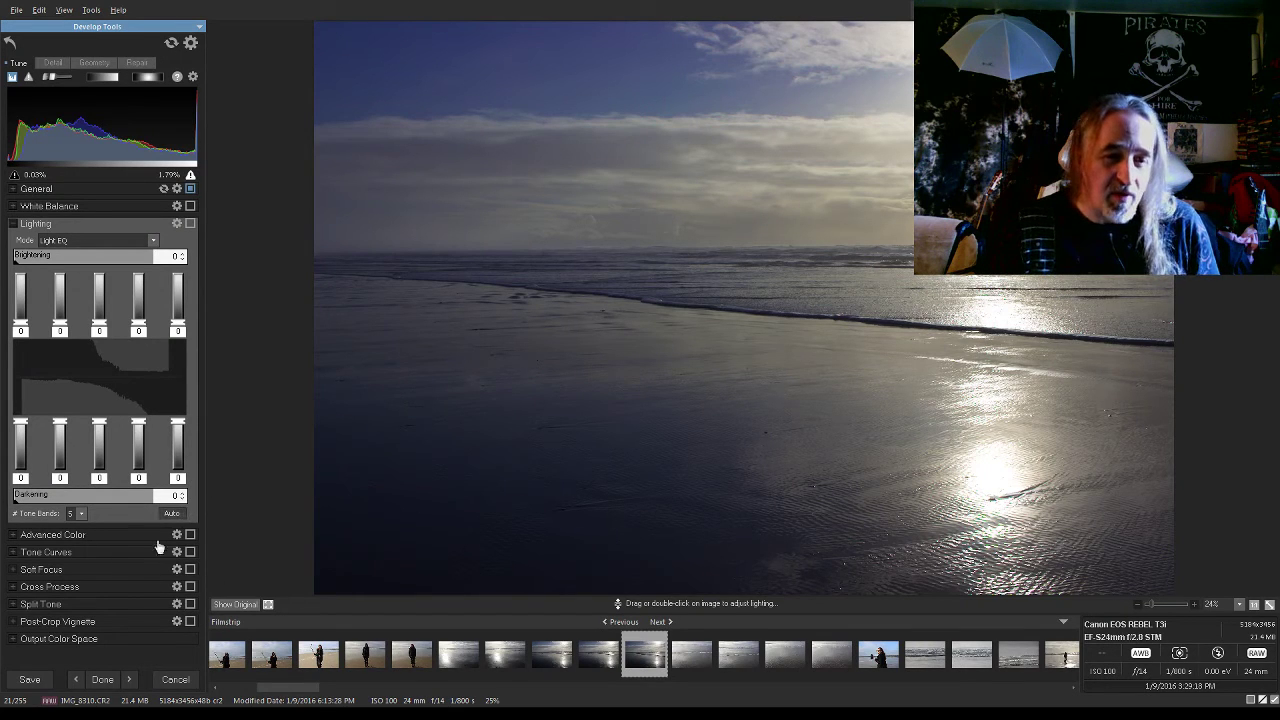
click(171, 513)
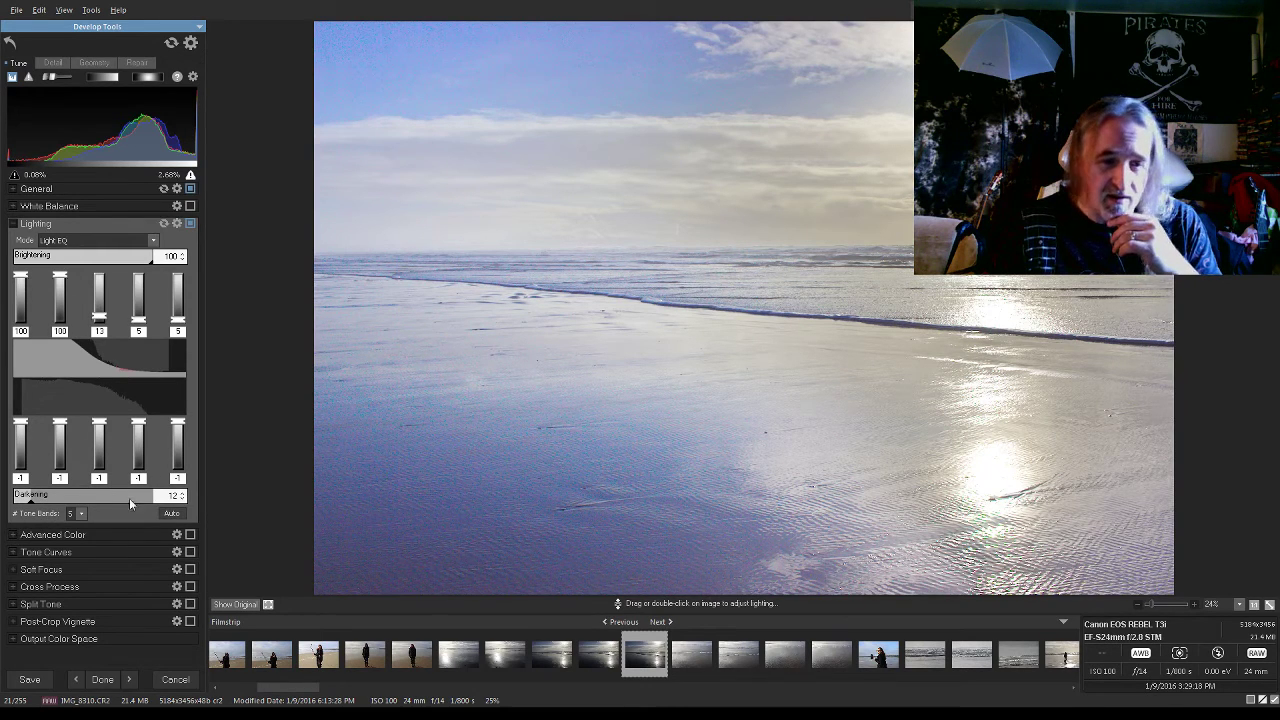
click(183, 499)
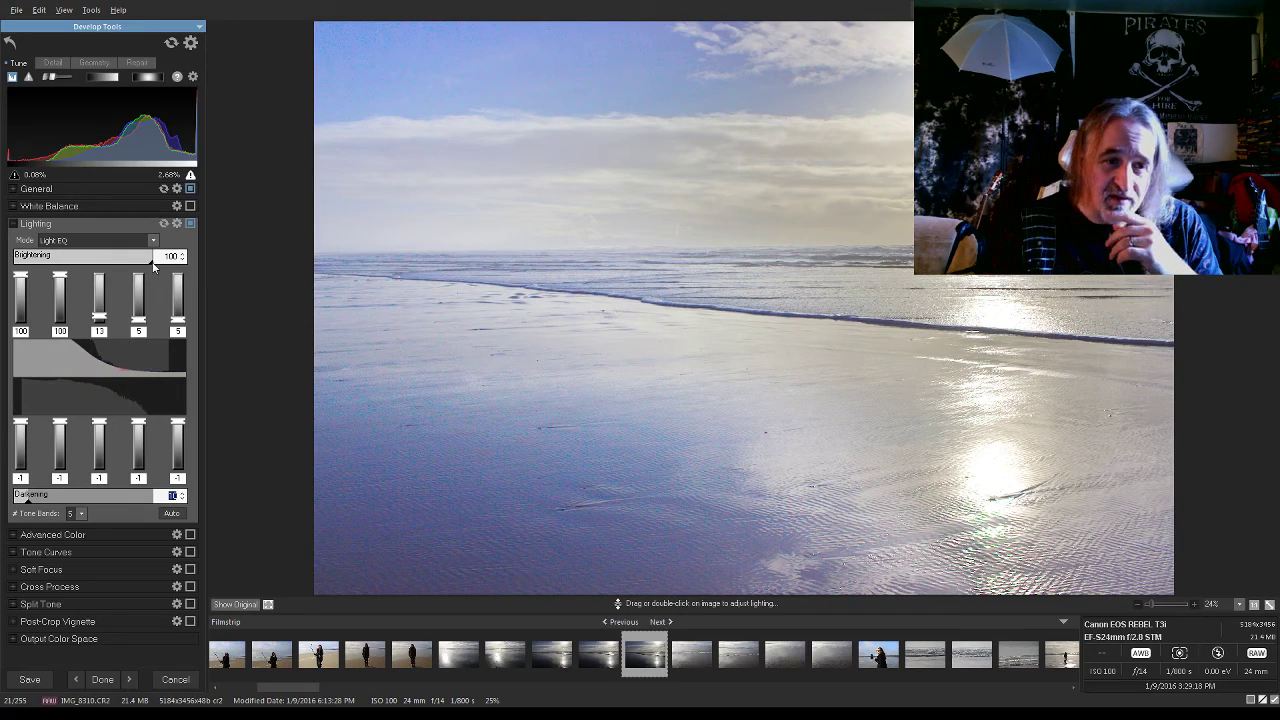
drag(153, 266, 83, 265)
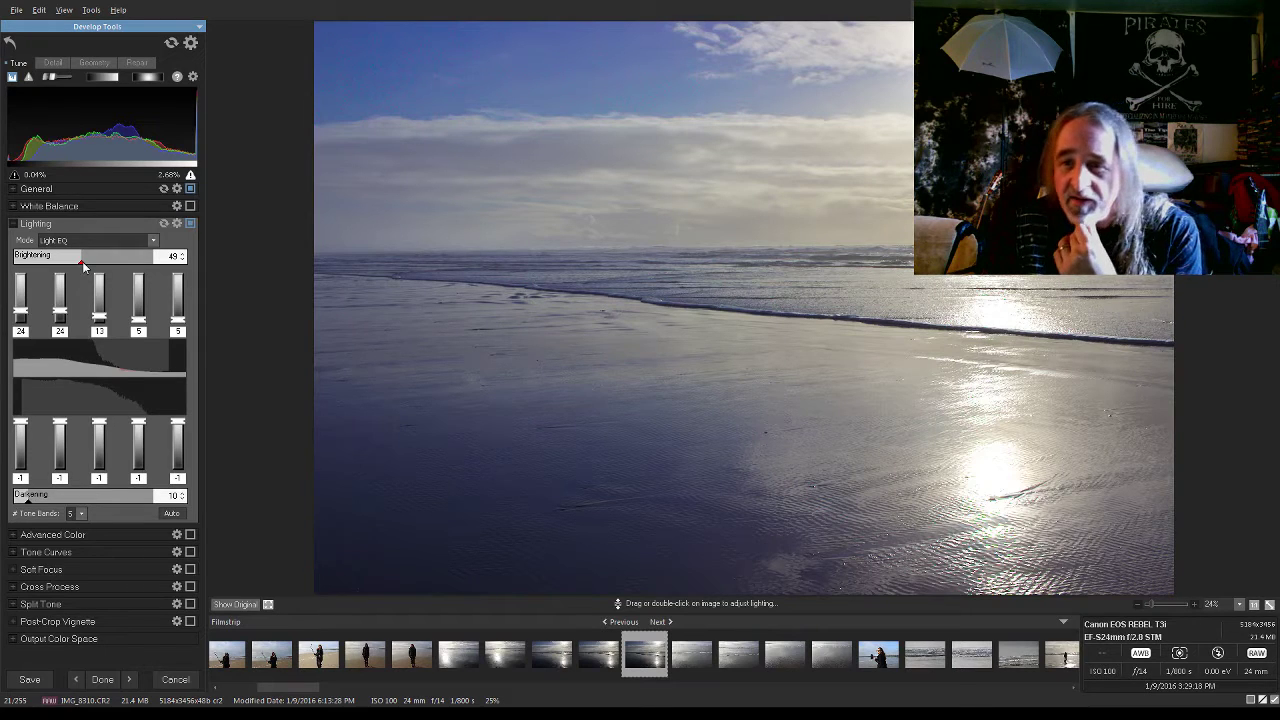
drag(83, 265, 69, 266)
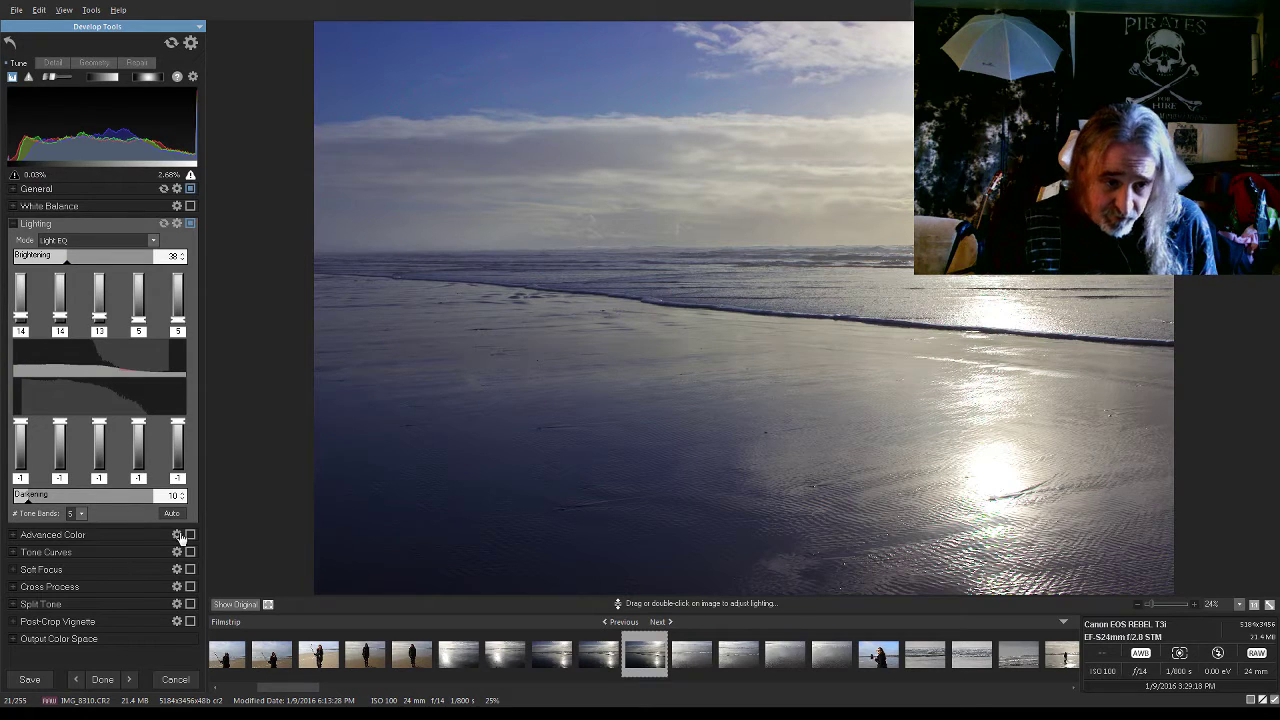
Add a blue Cross Process tint with Strength set to 20
click(12, 587)
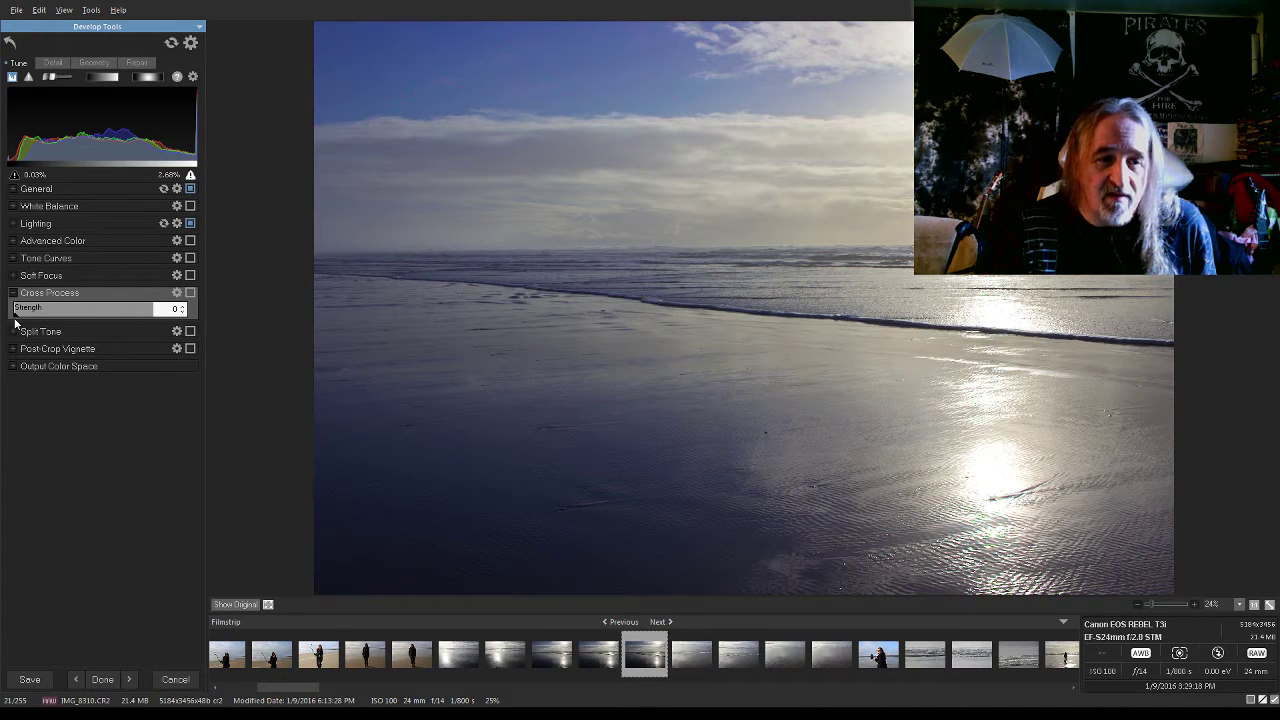
drag(15, 318, 42, 318)
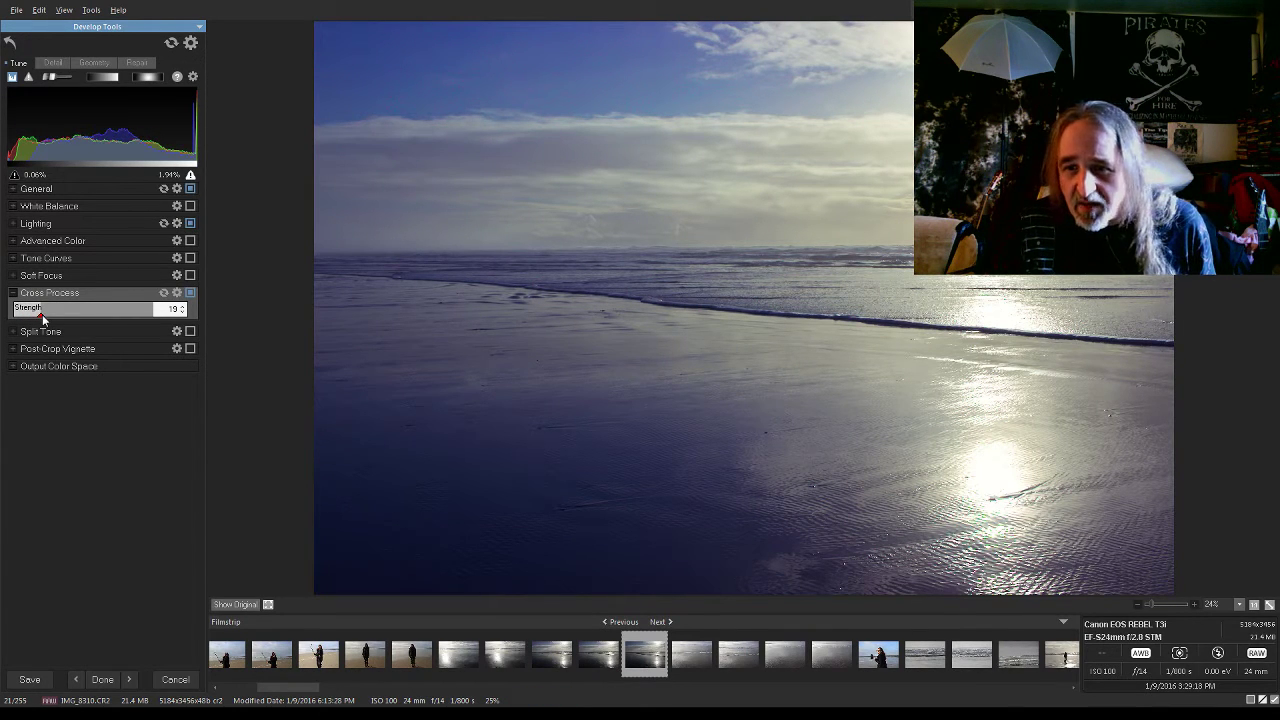
drag(42, 318, 45, 309)
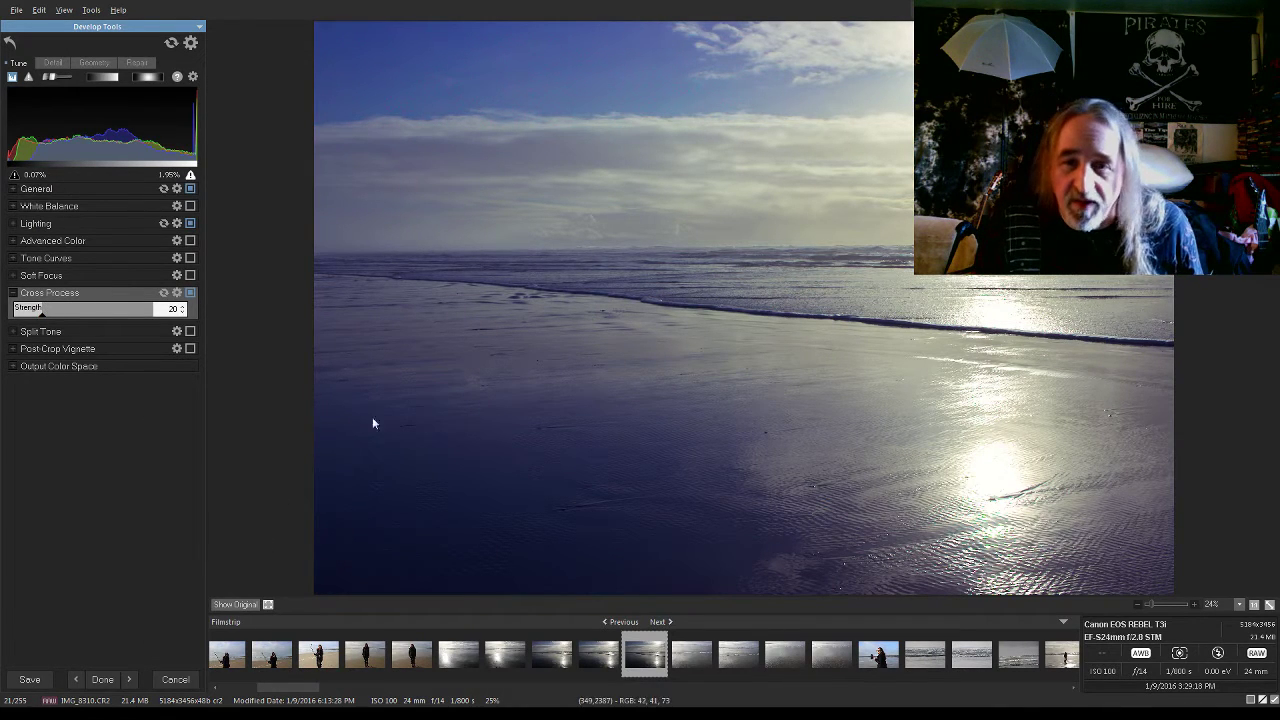
Compare the cross-processed photo against the unedited original twice, ending on the edited version
click(246, 607)
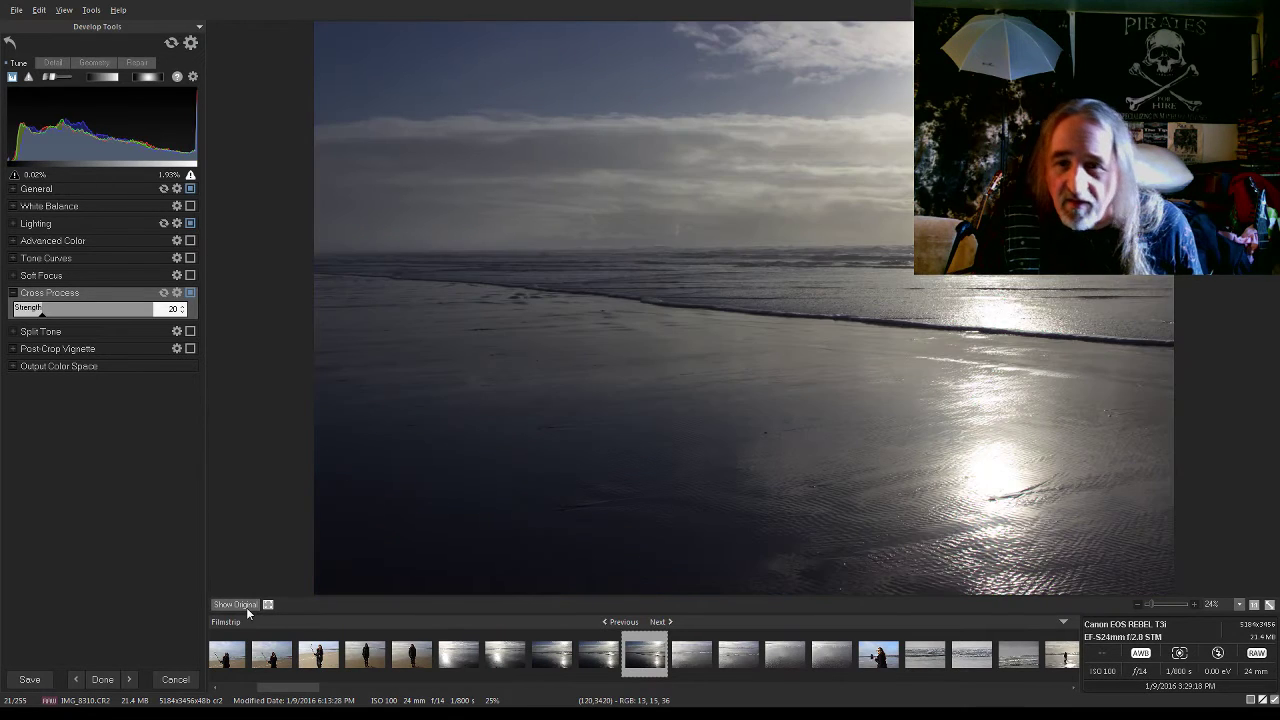
click(246, 607)
click(246, 607)
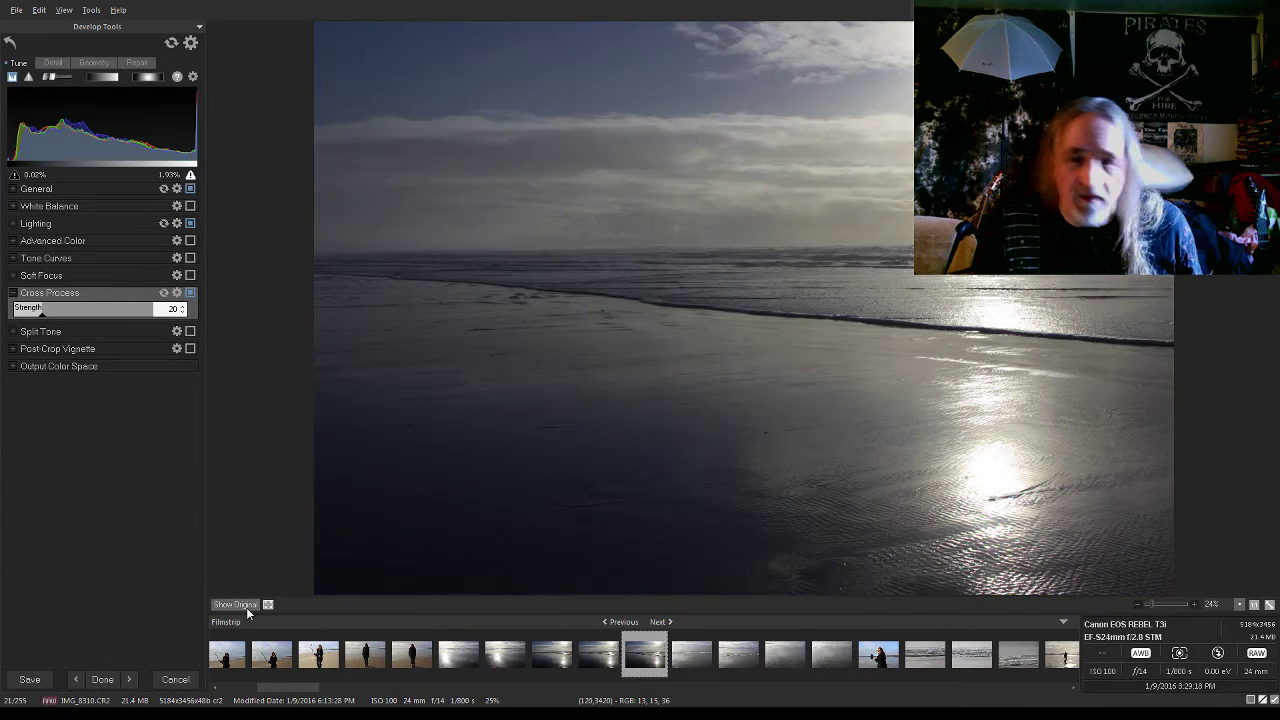
click(246, 607)
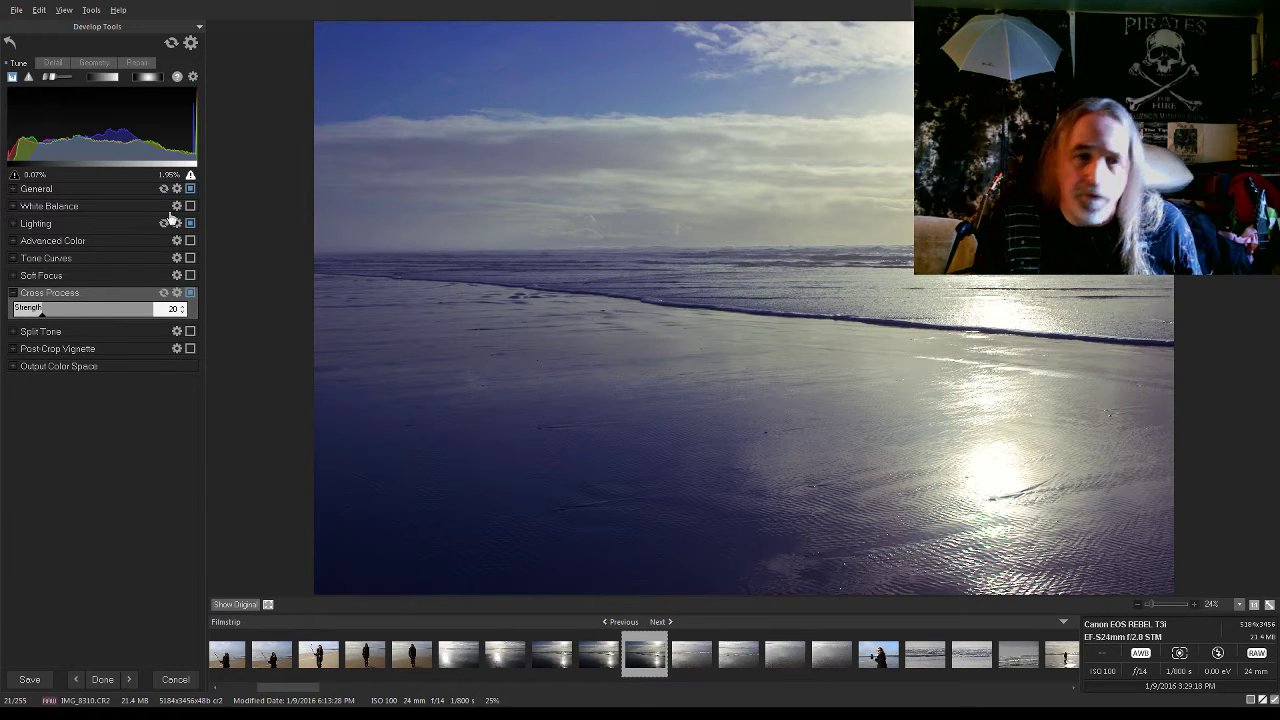
Try Vibrance 80, zoom into the photo, then bring Vibrance back to 60 and pan toward the sky
click(17, 190)
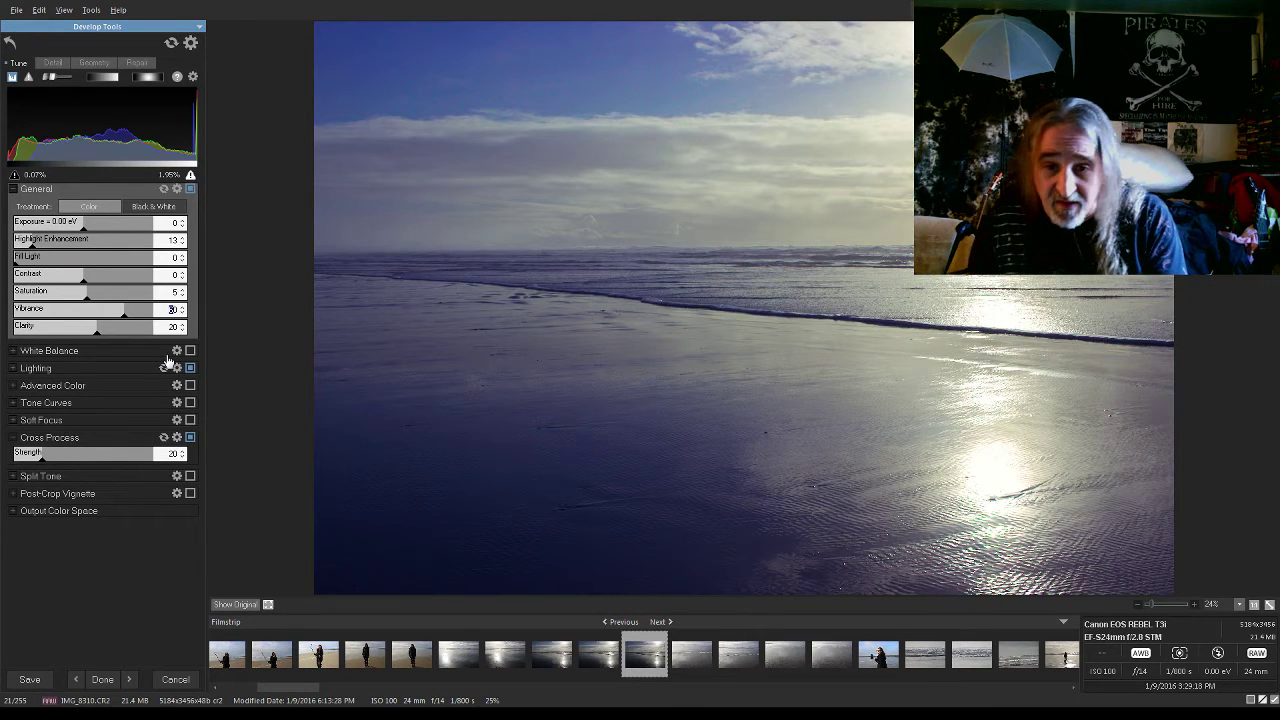
key(Return)
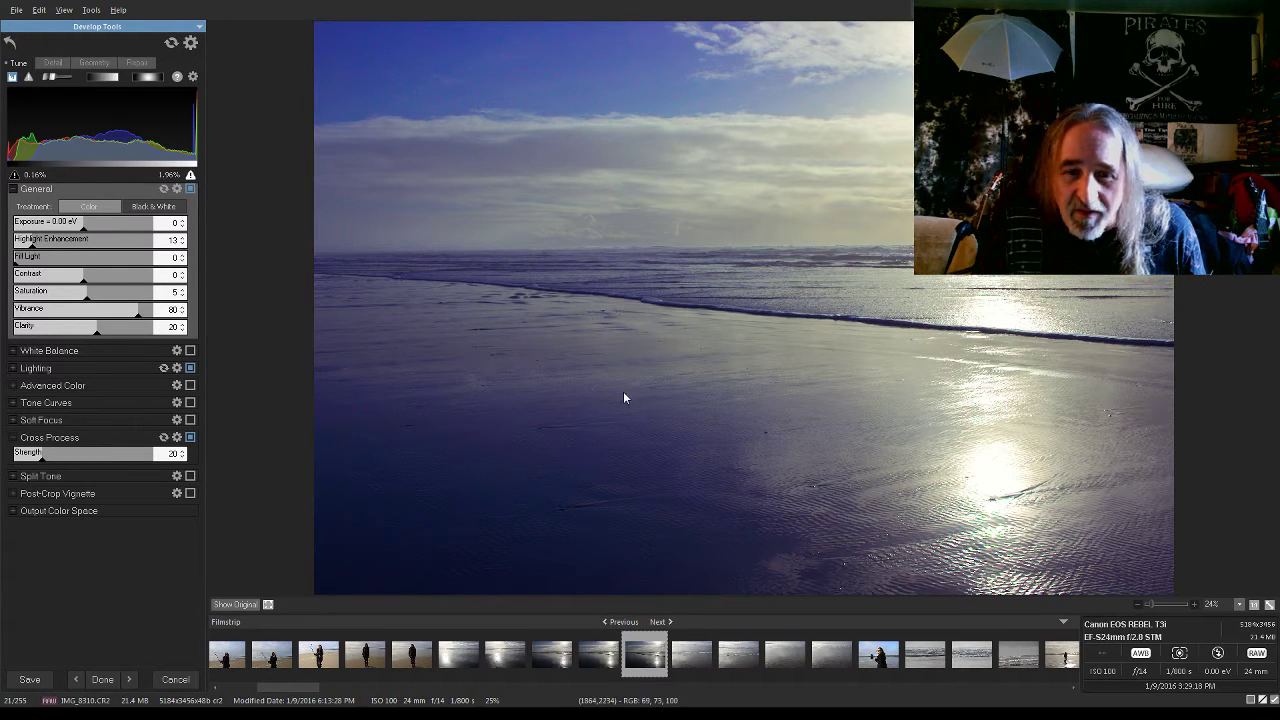
click(1195, 604)
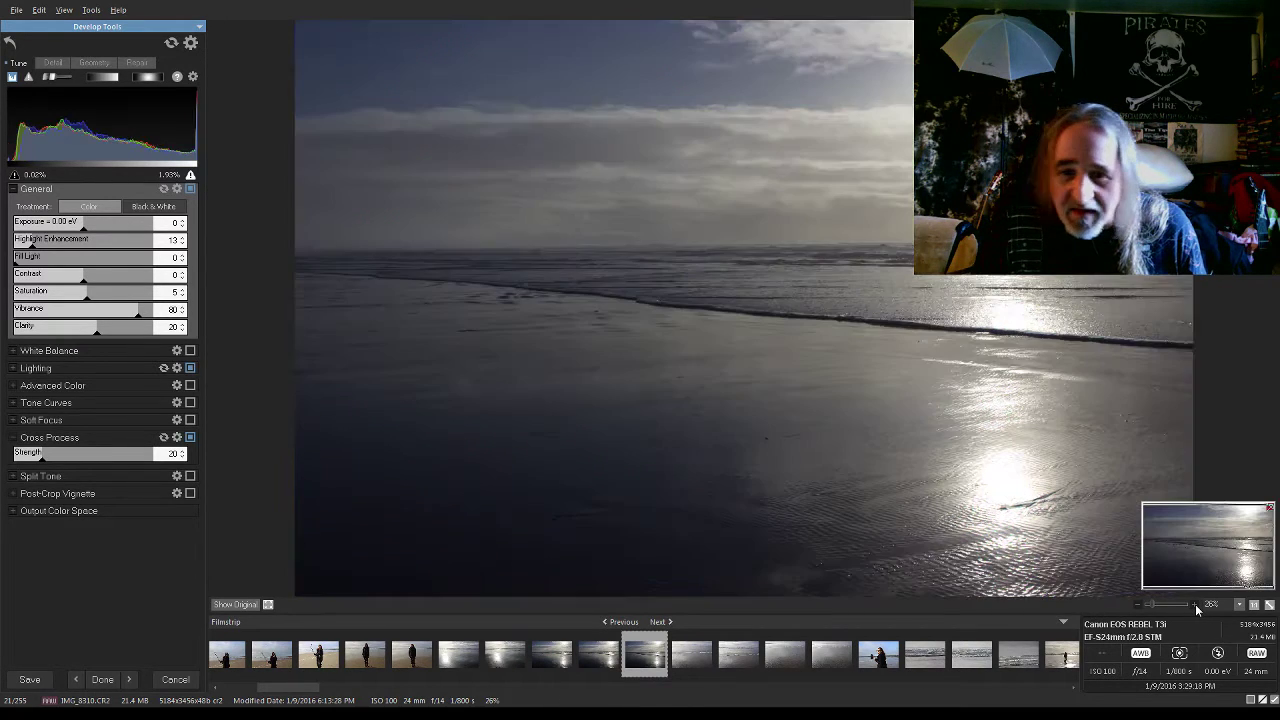
click(1195, 604)
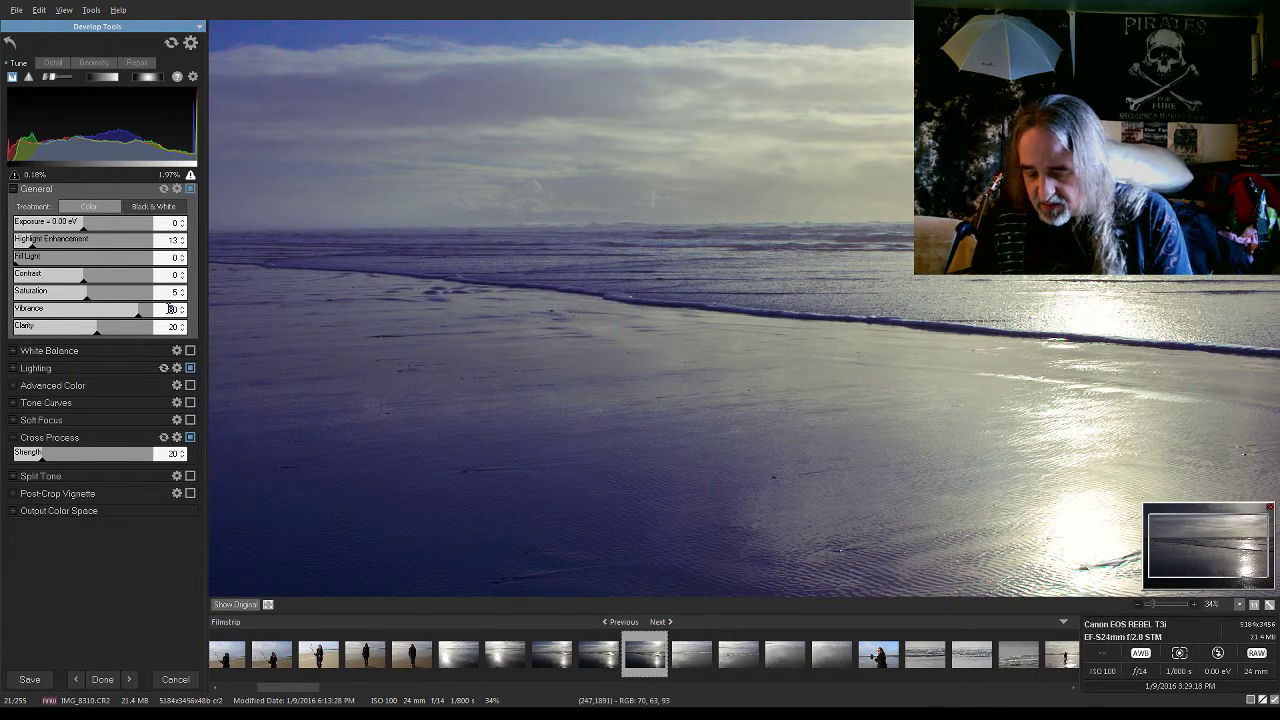
scroll(170, 308, down, 4)
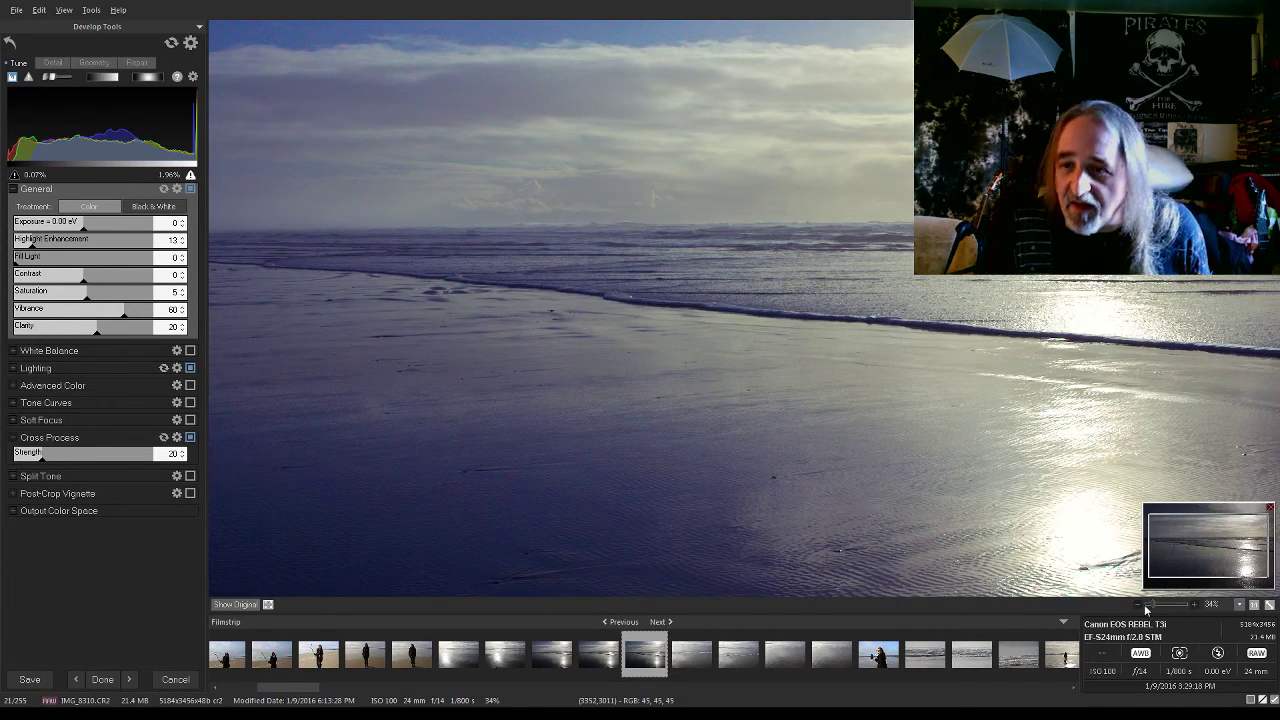
drag(1208, 548, 1213, 536)
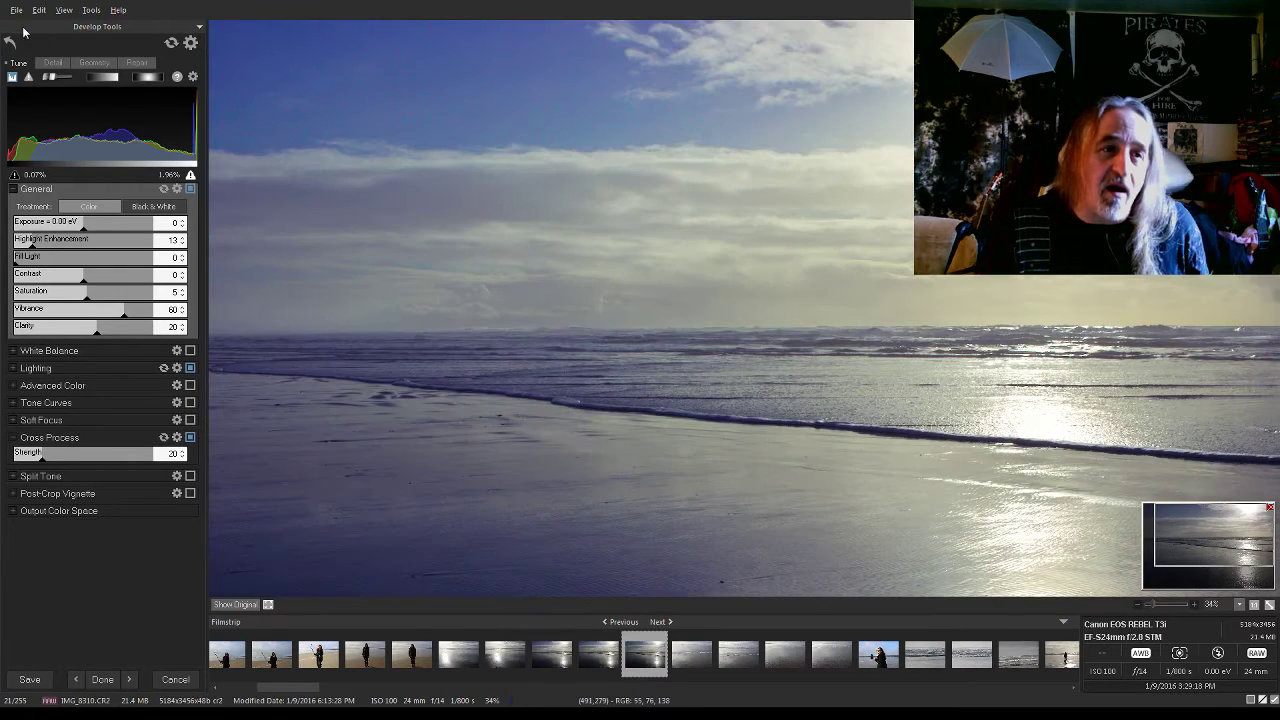
Finish developing and save the image as IMG_8310.tif in a newly created Tiff folder
click(16, 10)
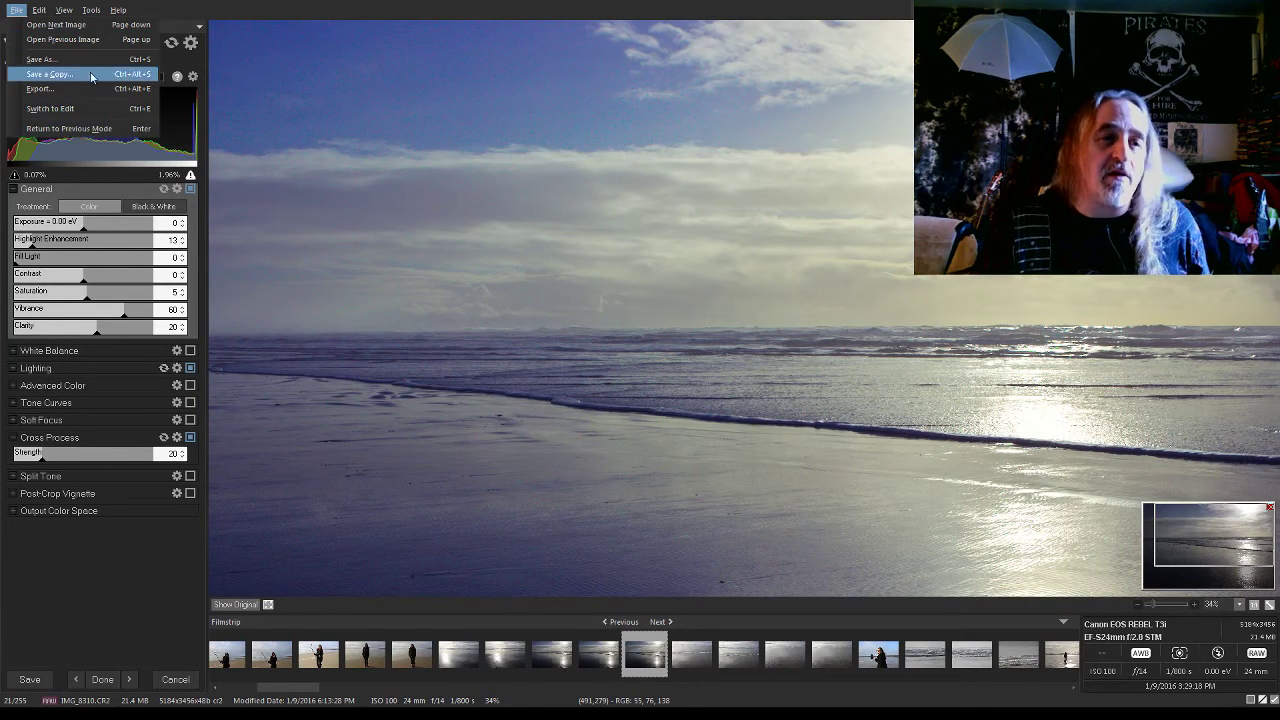
click(102, 679)
click(609, 353)
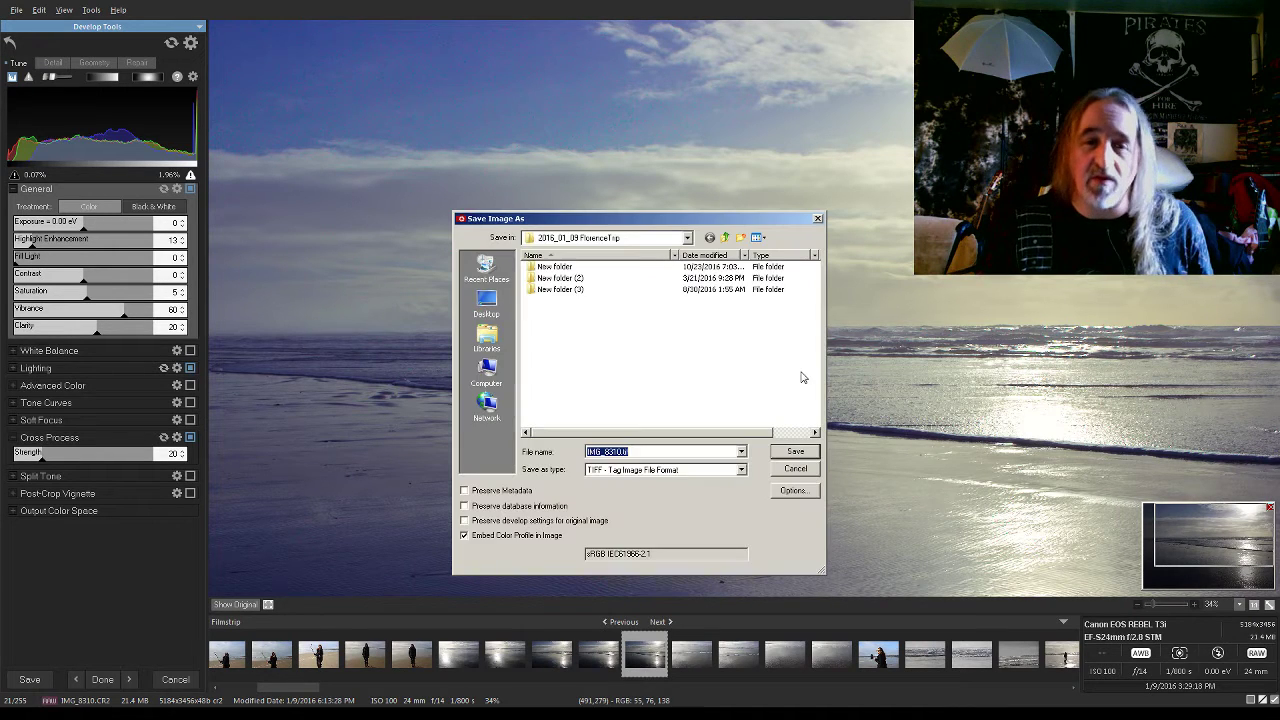
click(740, 238)
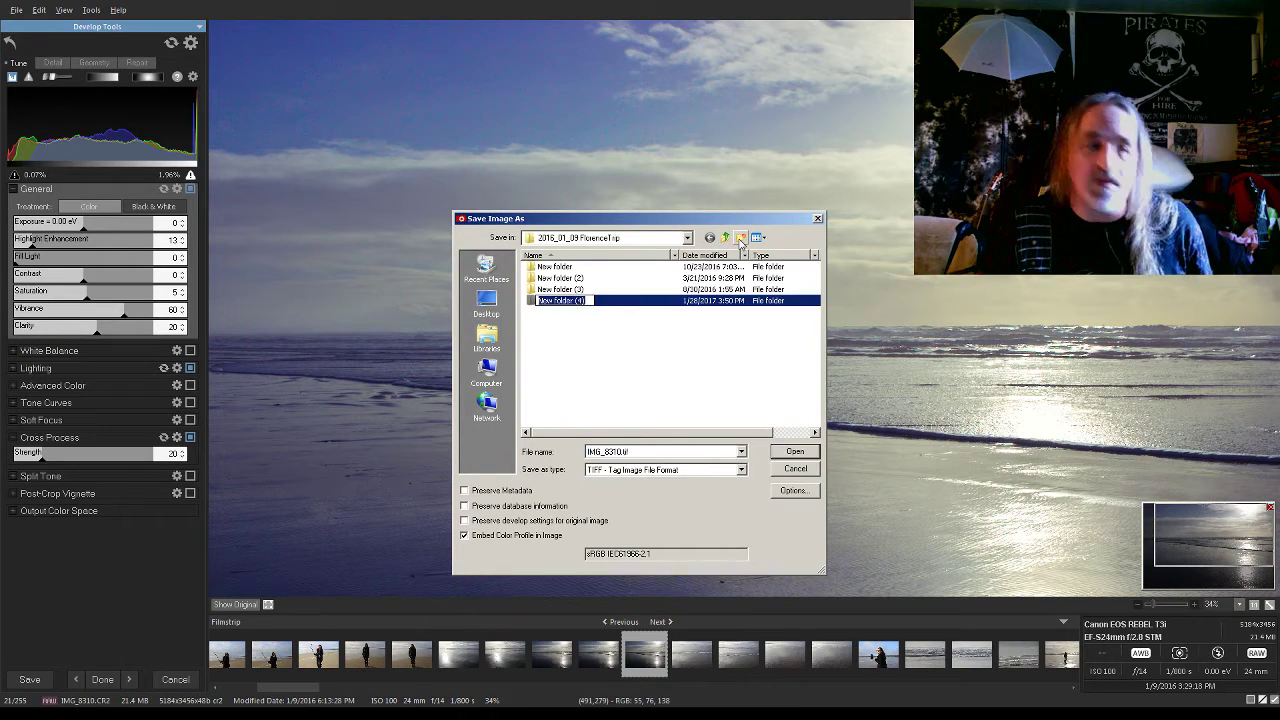
text(Tiff)
click(795, 452)
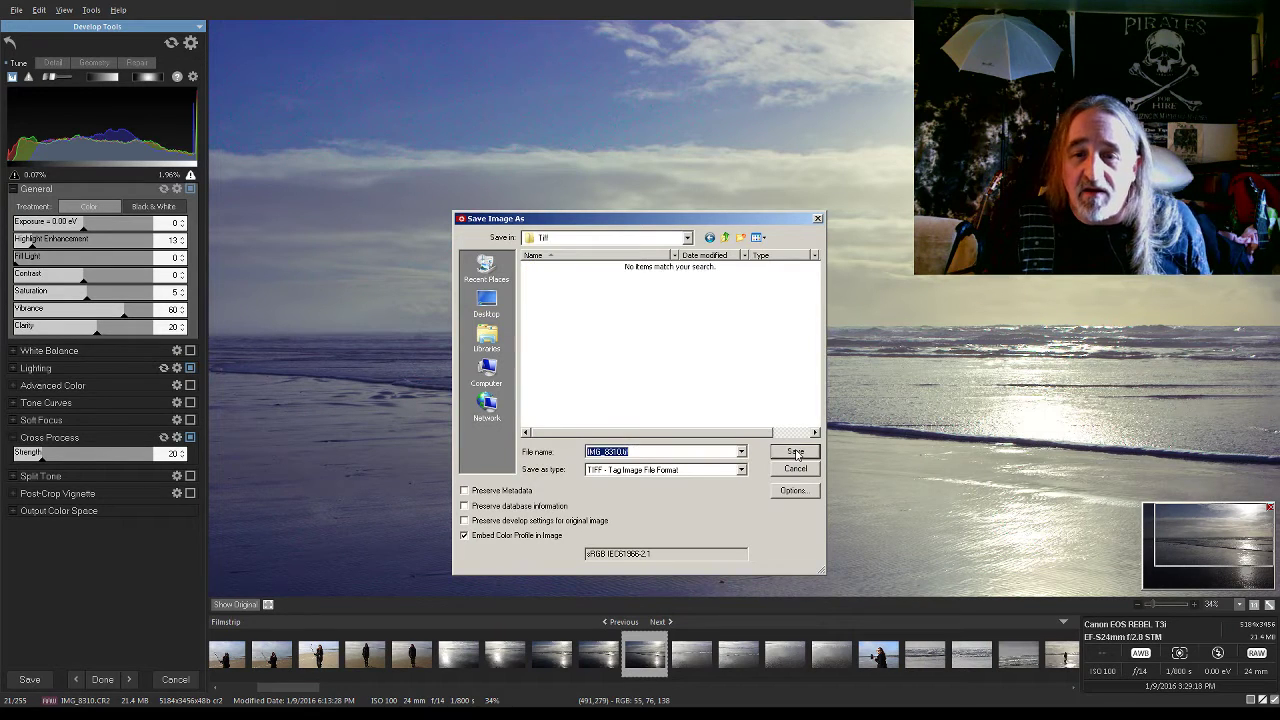
click(795, 451)
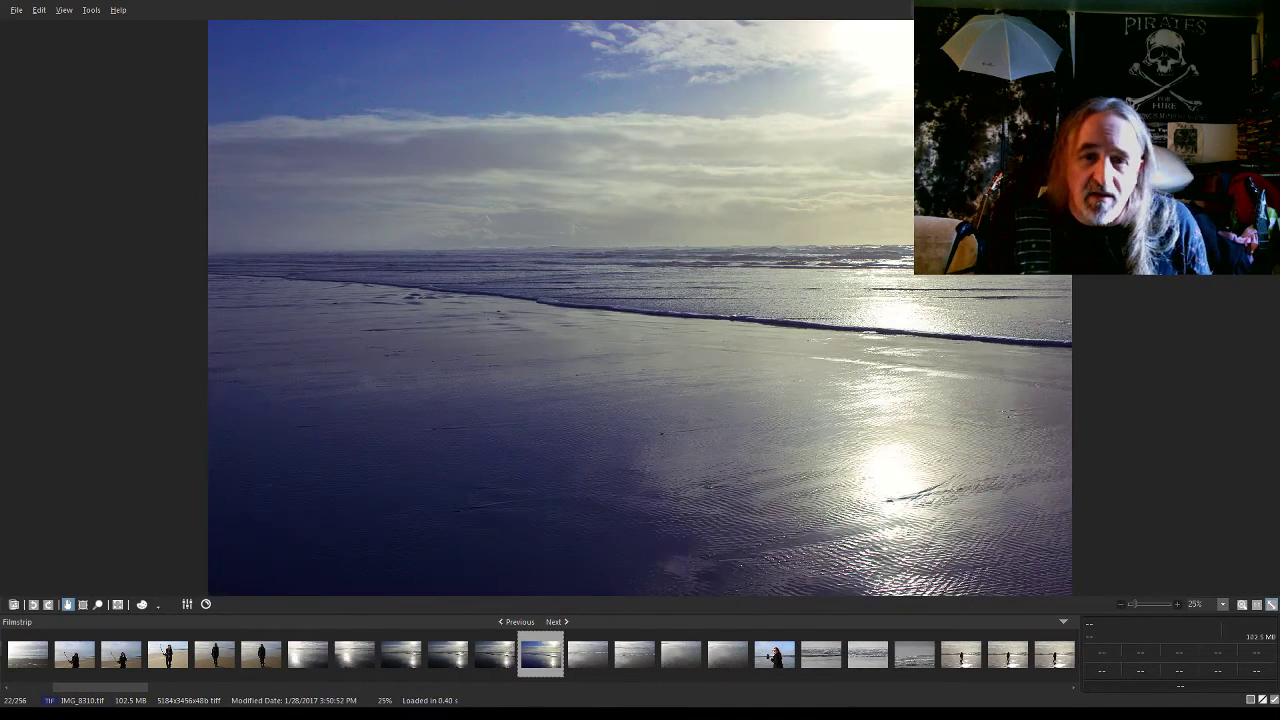
In Edit mode, straighten the TIFF 0.6 degrees right with the Rotate tool and apply it
key(ctrl+e)
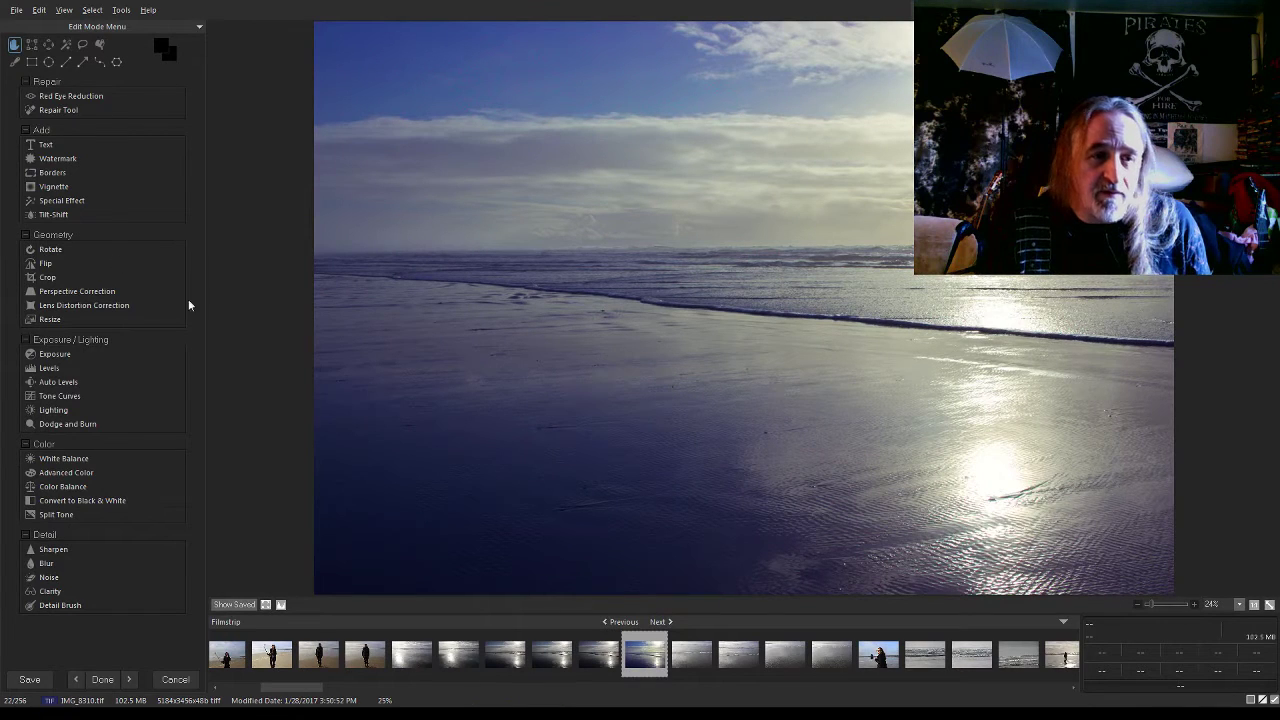
click(47, 250)
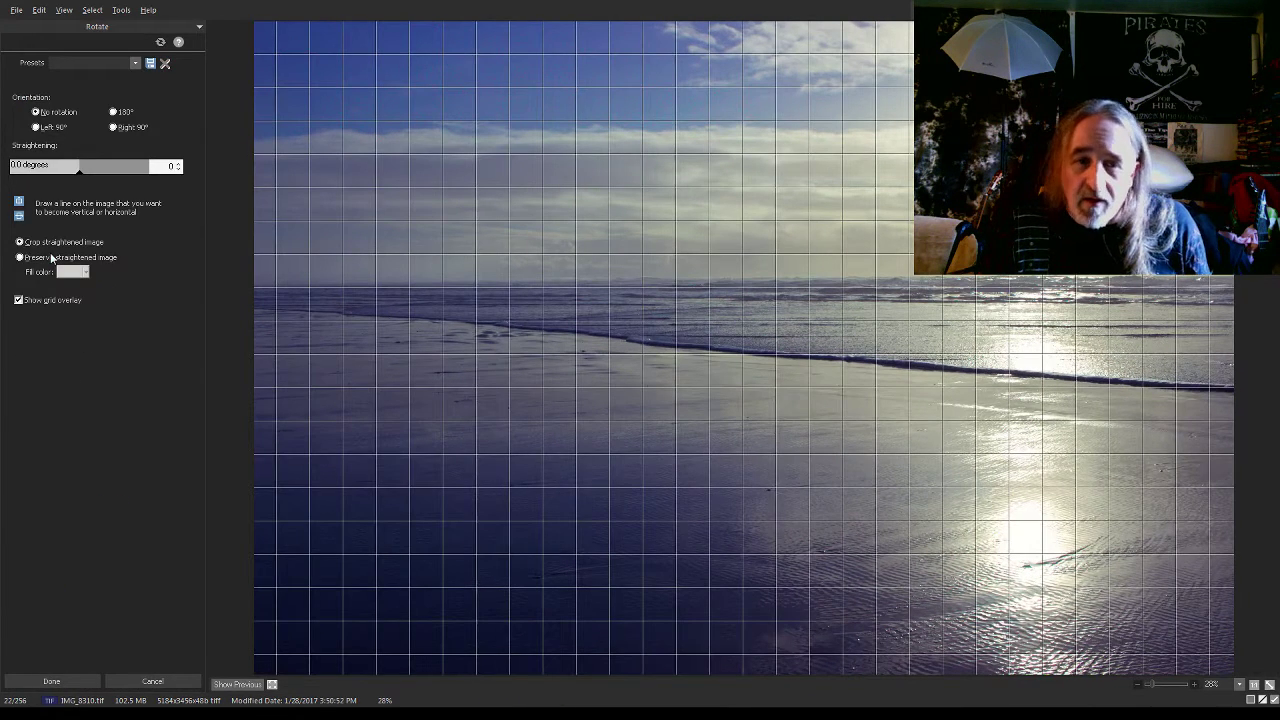
click(179, 170)
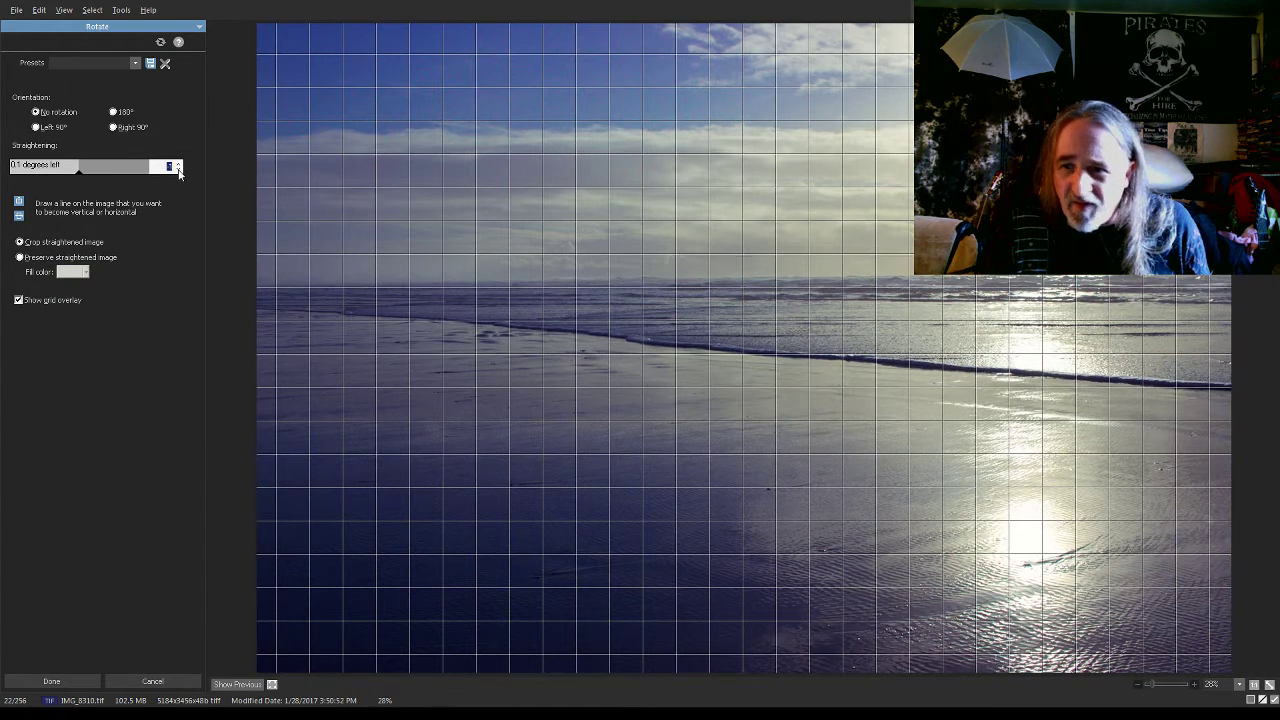
click(179, 166)
click(179, 166)
click(179, 166)
click(179, 166)
click(179, 166)
click(179, 166)
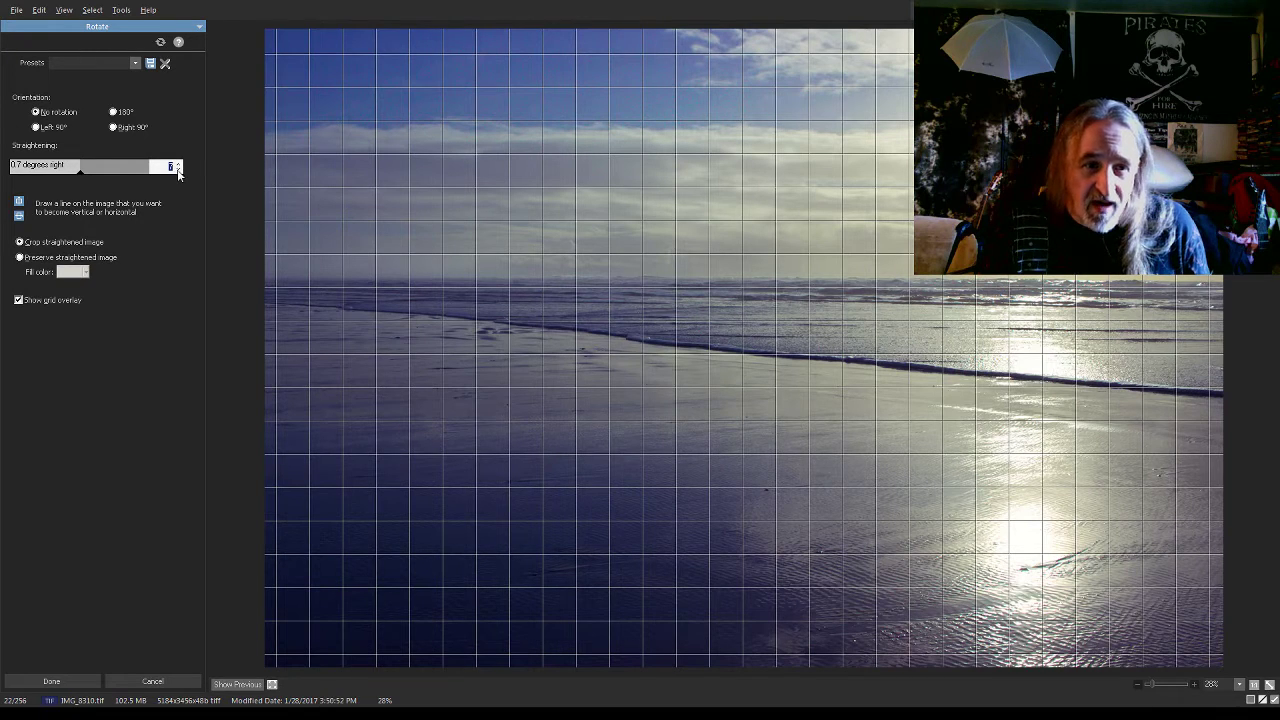
click(179, 172)
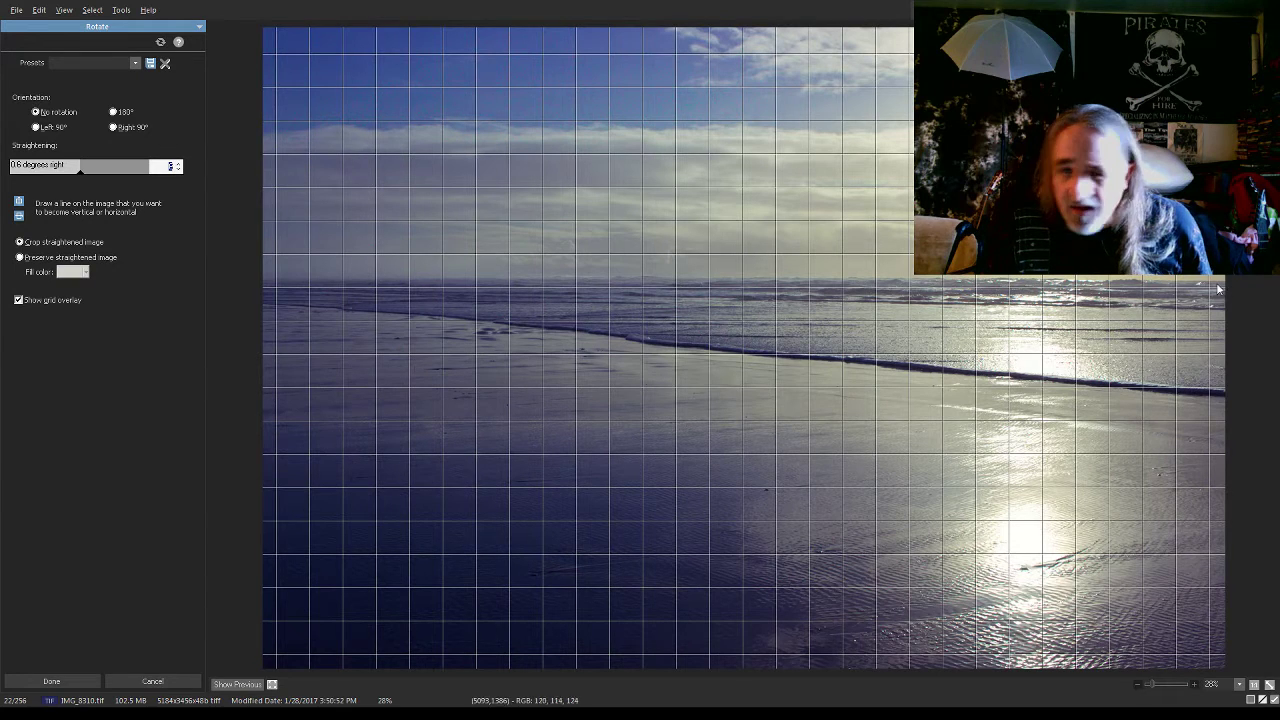
click(52, 681)
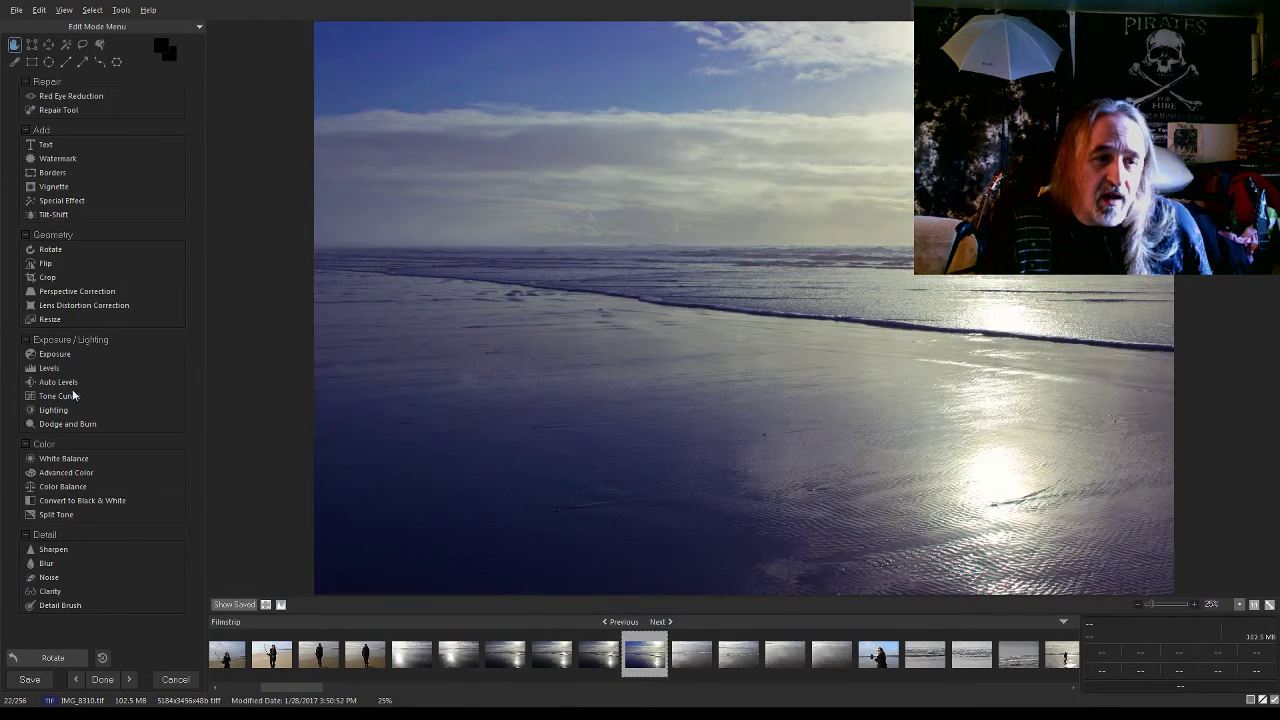
Apply Auto Levels at Strength 12, checking it against the previous version before confirming
click(68, 384)
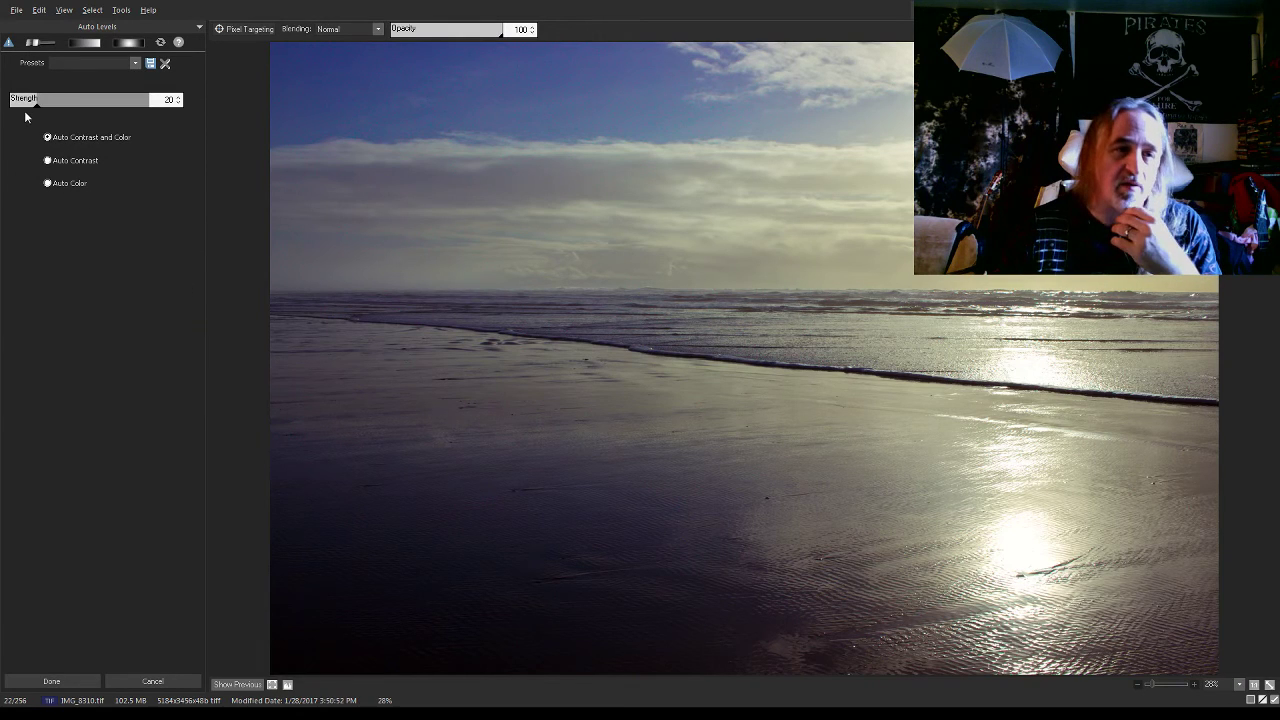
drag(22, 104, 27, 110)
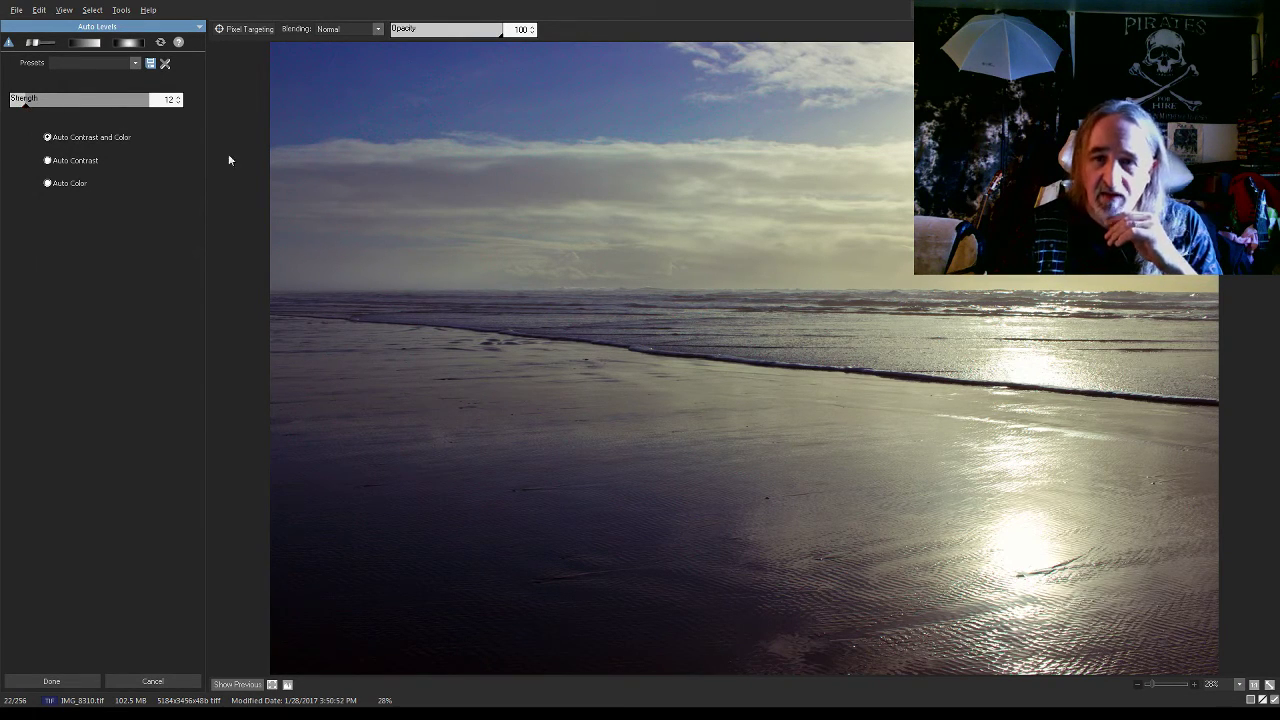
click(222, 688)
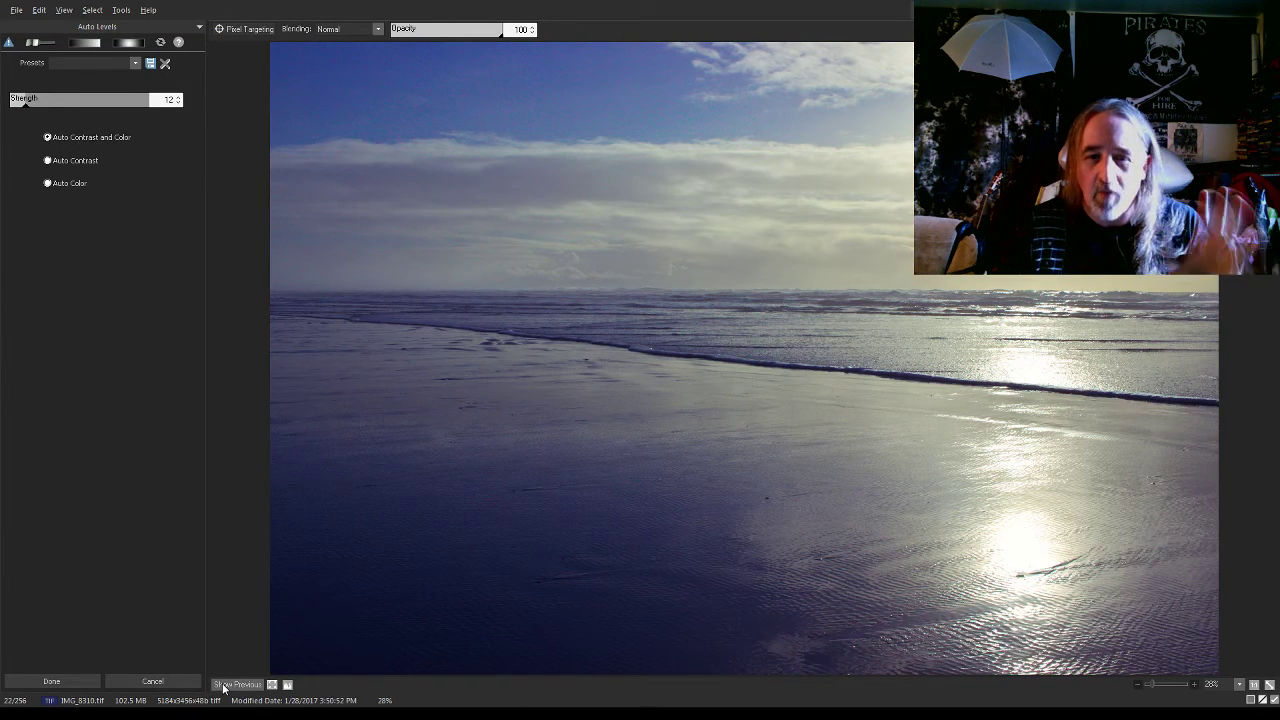
click(223, 688)
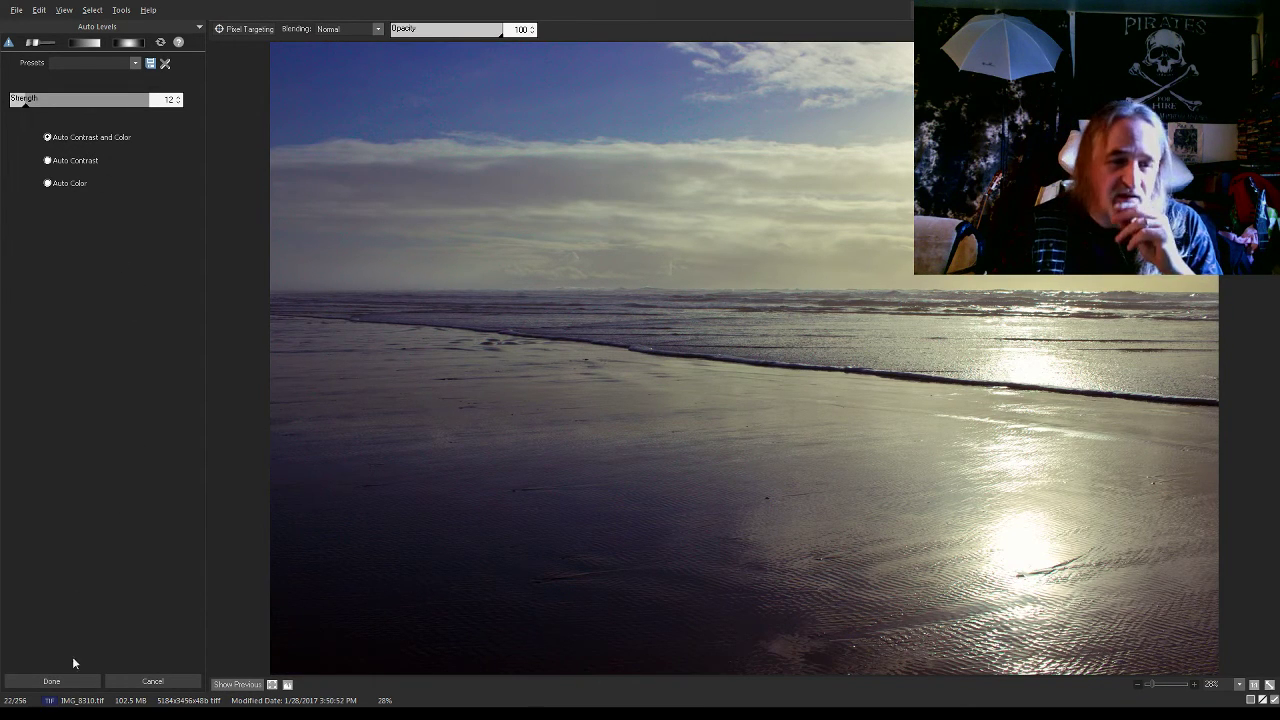
click(52, 681)
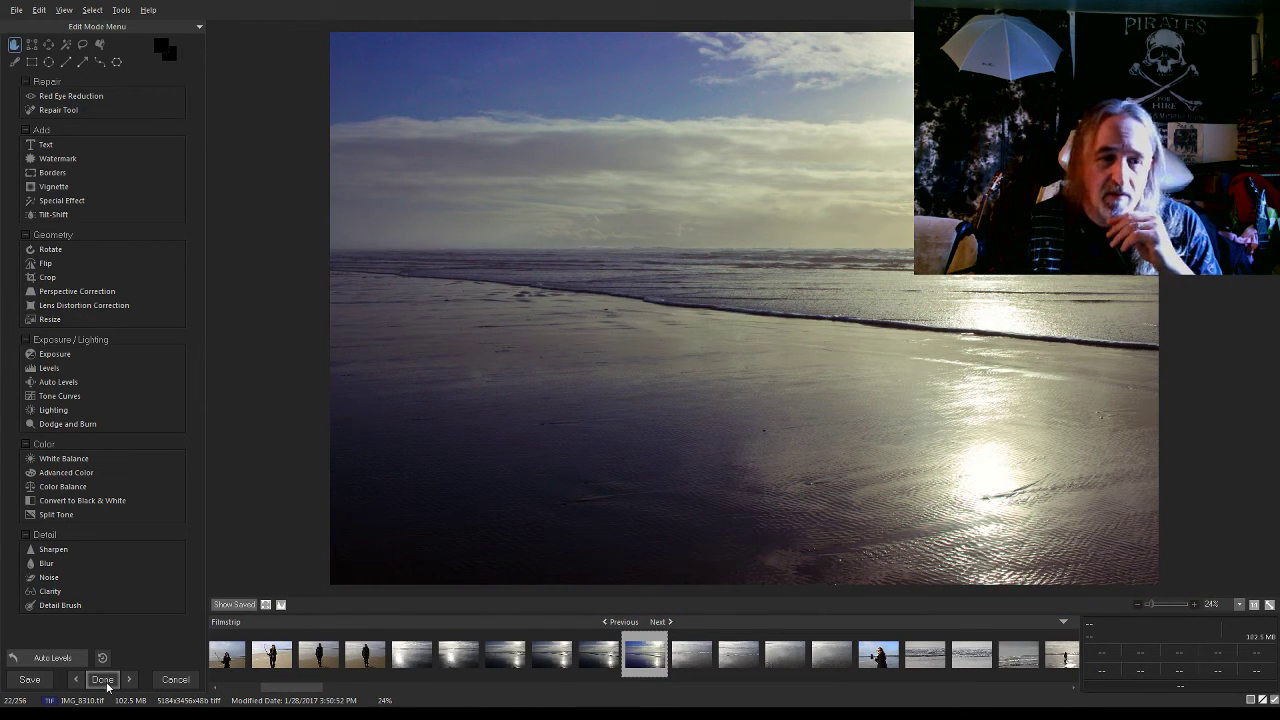
Save the edited seascape as IMG_8310.tif in a newly created New folder (4)
click(105, 682)
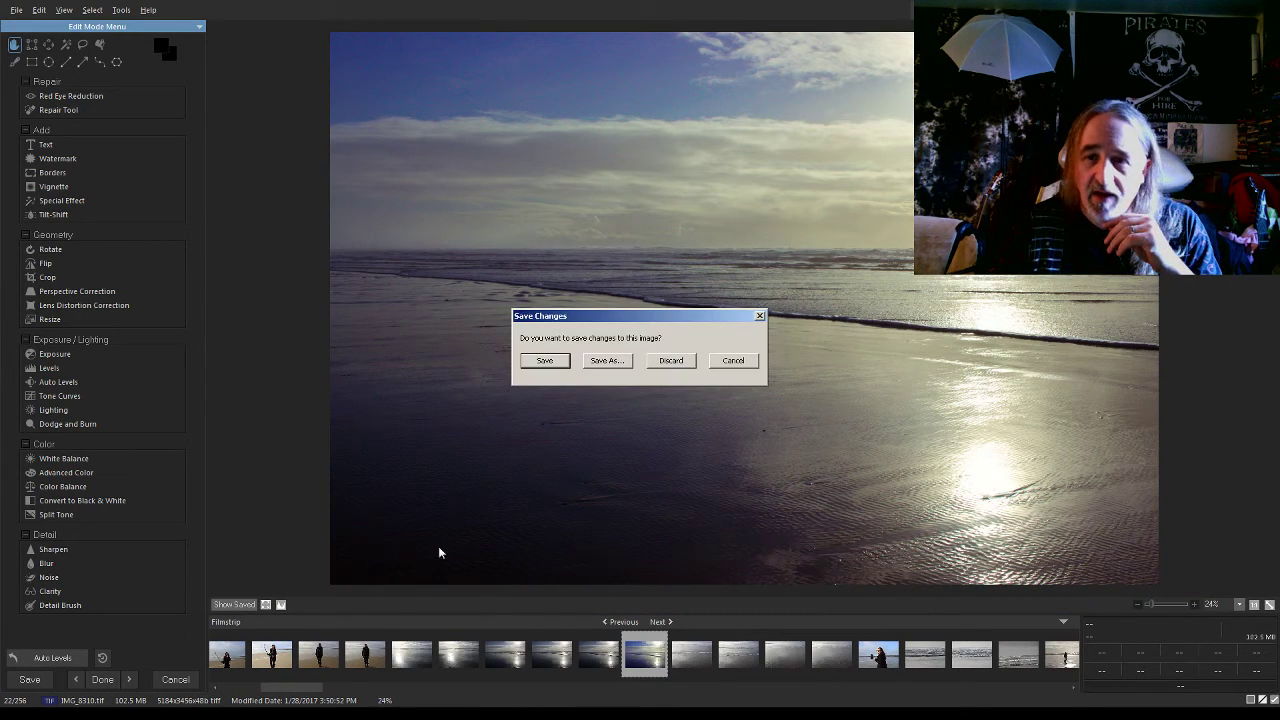
click(598, 358)
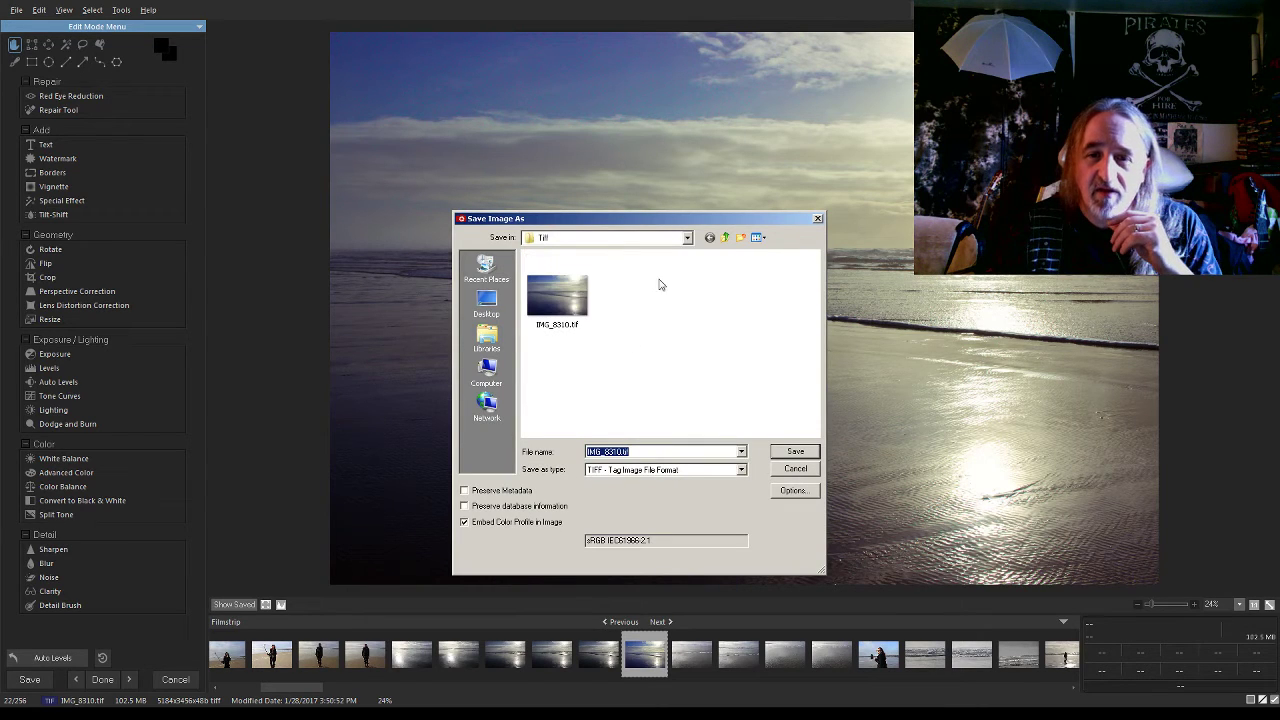
click(727, 237)
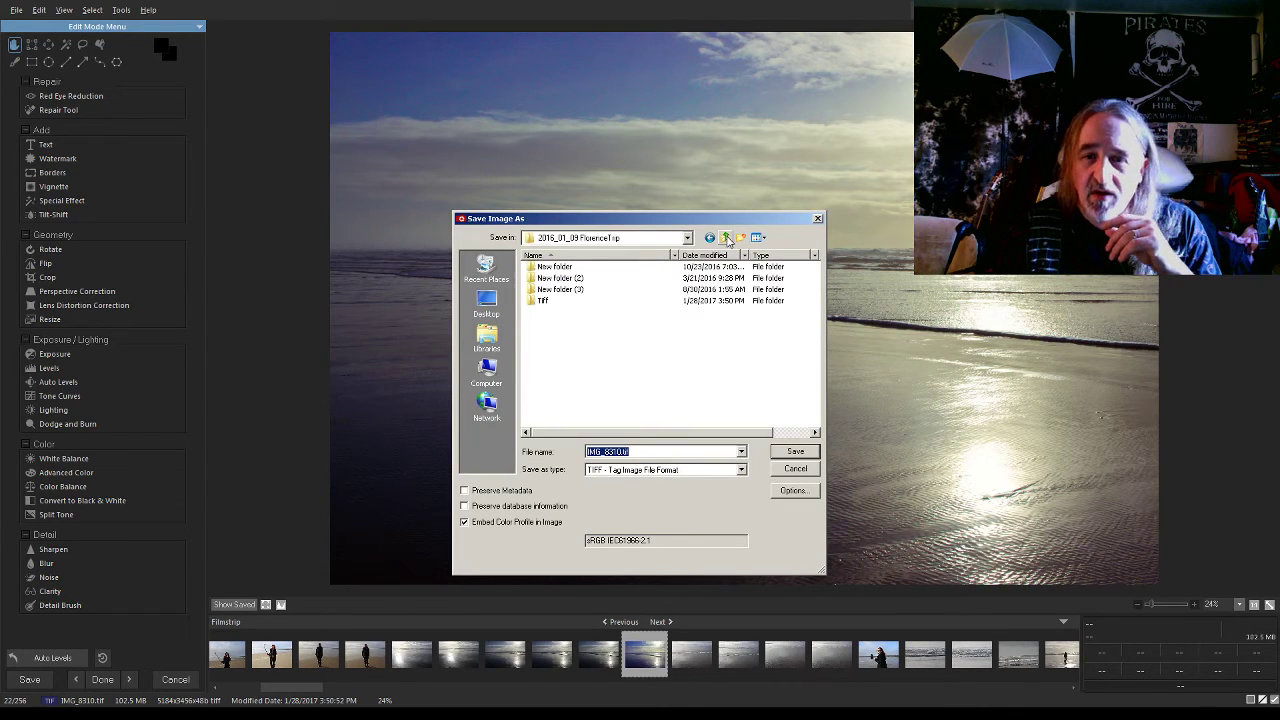
click(741, 237)
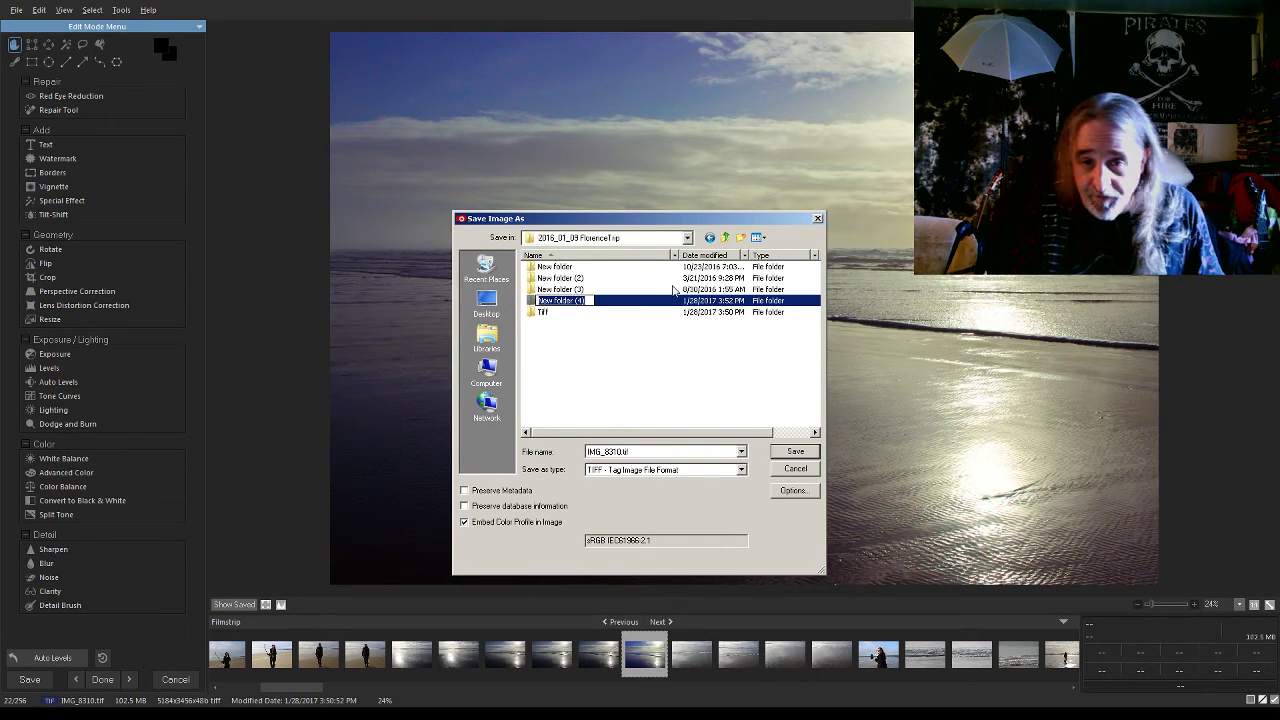
click(810, 453)
click(809, 453)
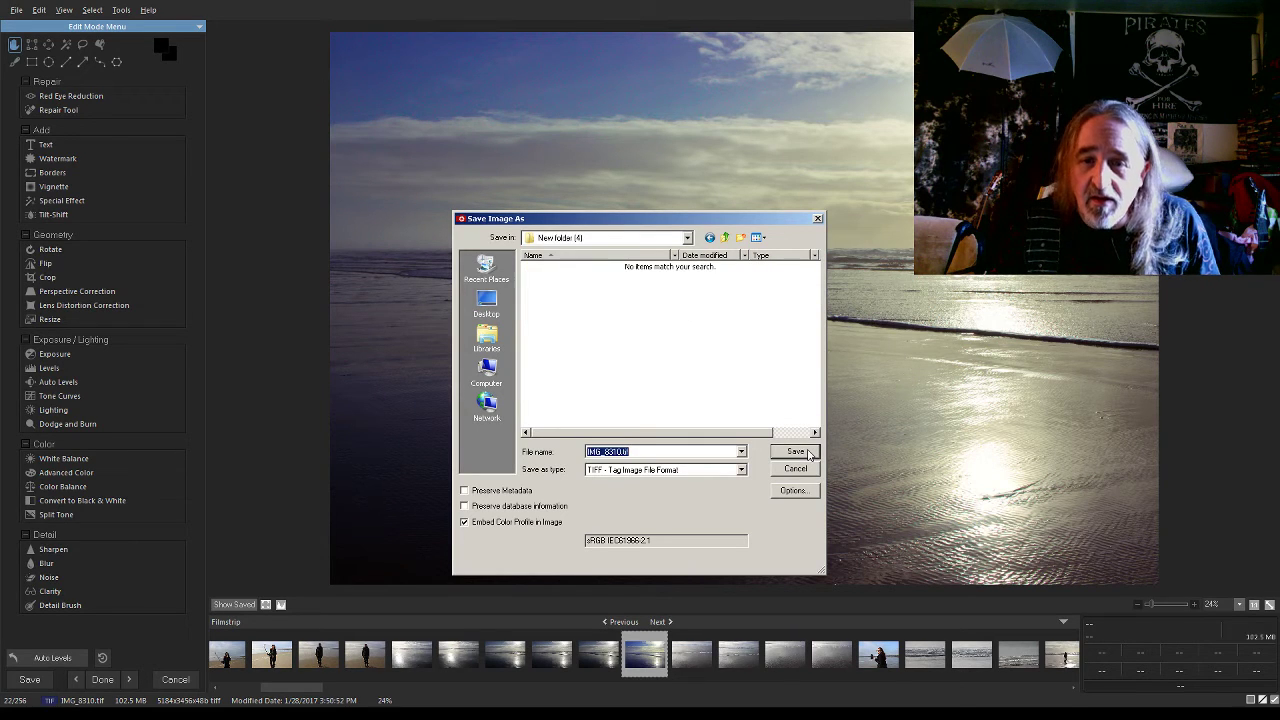
click(809, 453)
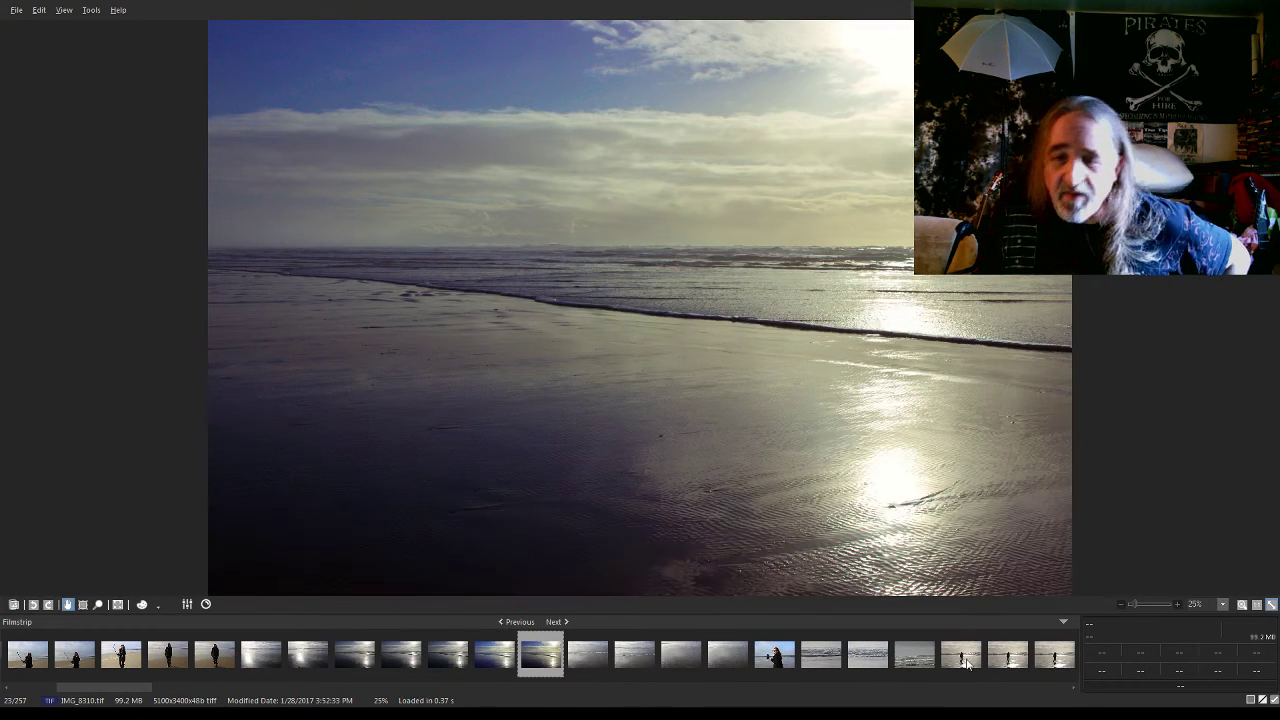
Scroll the filmstrip down to the beach portraits and select IMG_8386.CR2
click(783, 666)
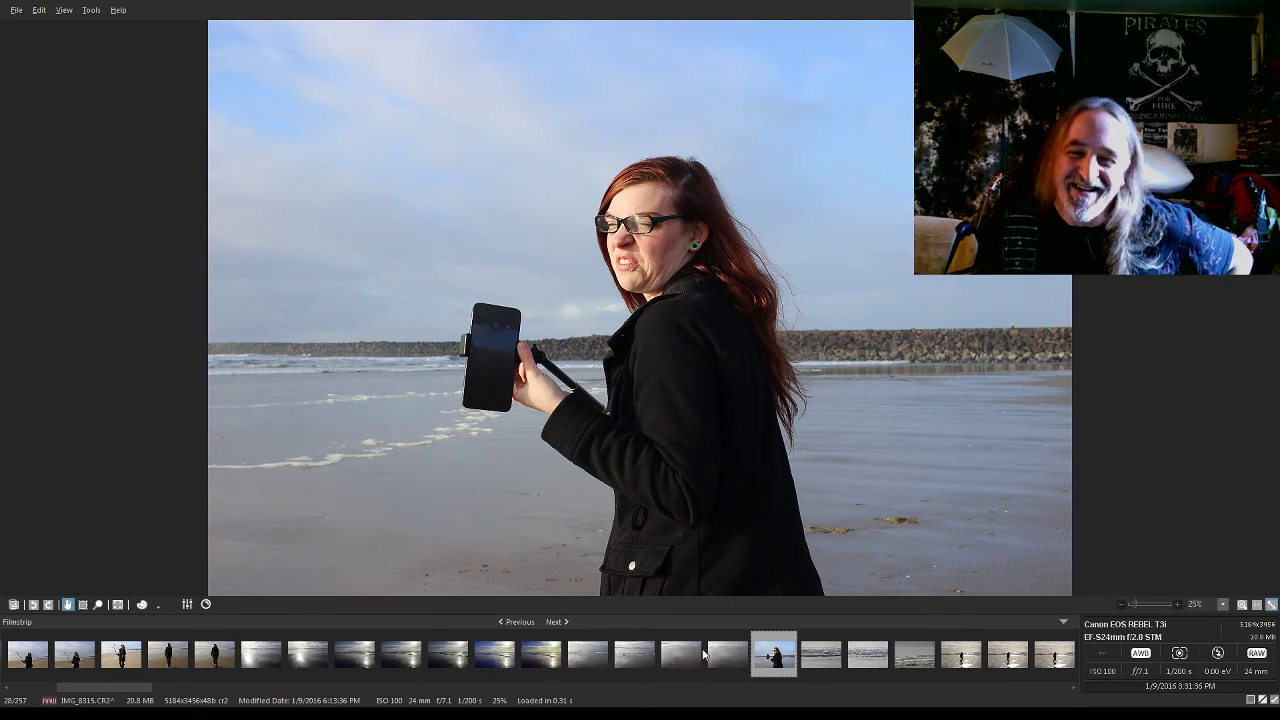
scroll(680, 652, down, 3)
scroll(698, 650, down, 5)
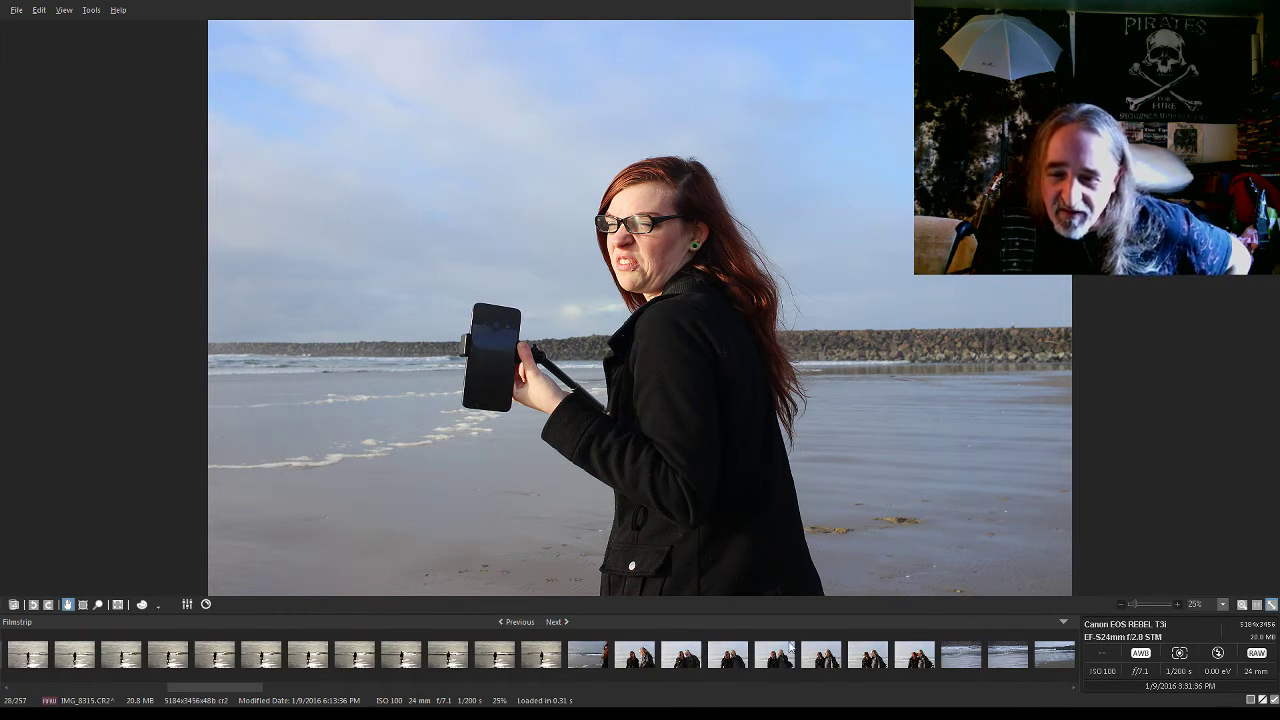
scroll(785, 655, down, 5)
scroll(785, 655, down, 6)
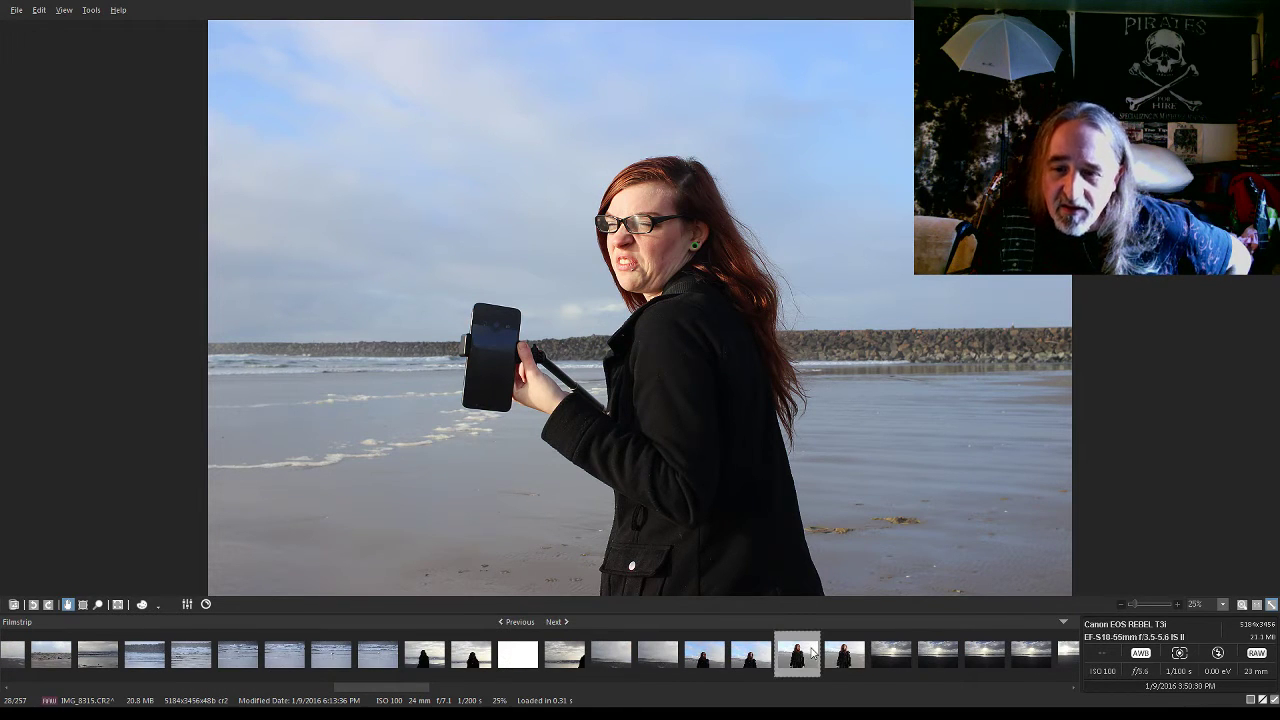
click(797, 654)
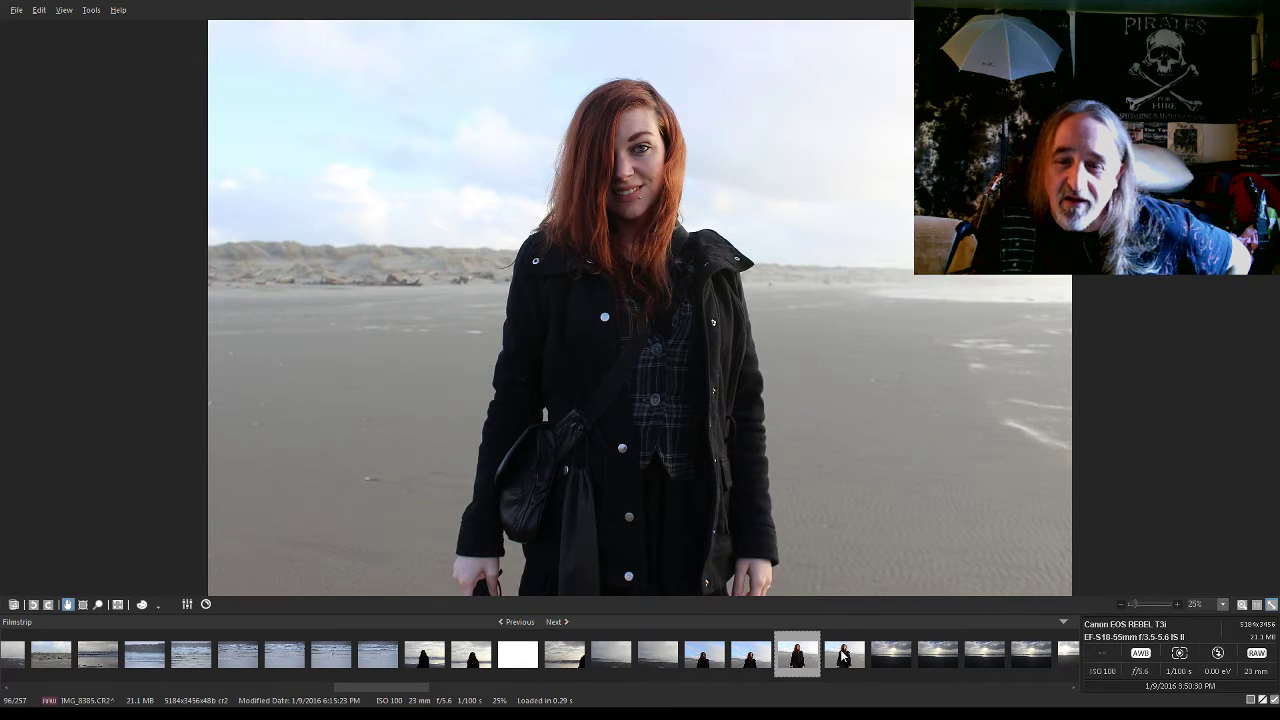
click(843, 655)
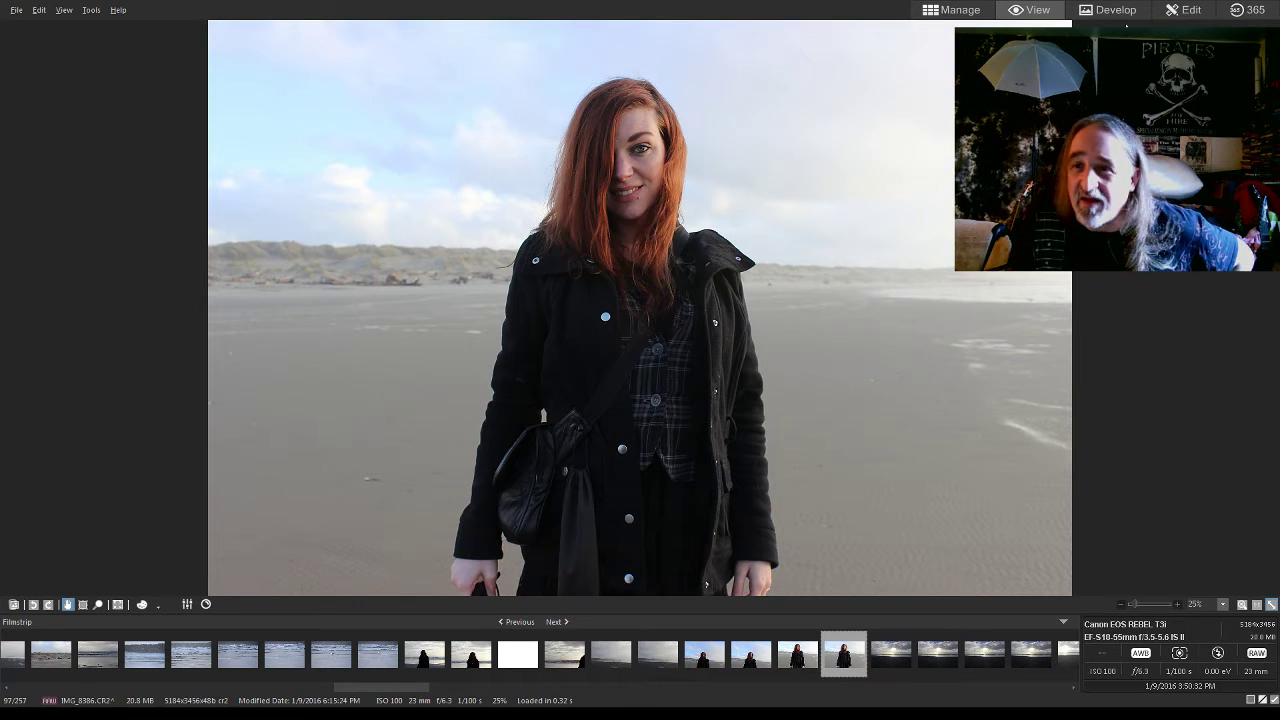
Open IMG_8386.CR2 in Develop and set Highlight Enhancement to 10
click(1113, 13)
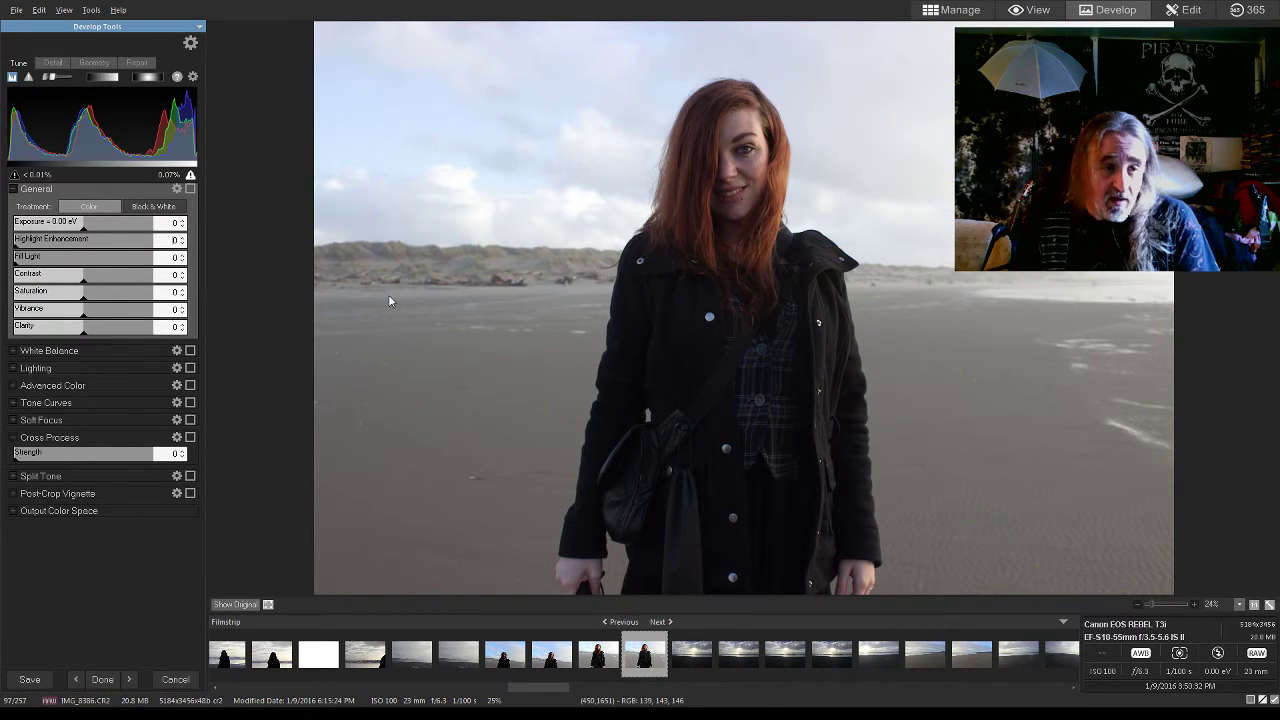
click(28, 239)
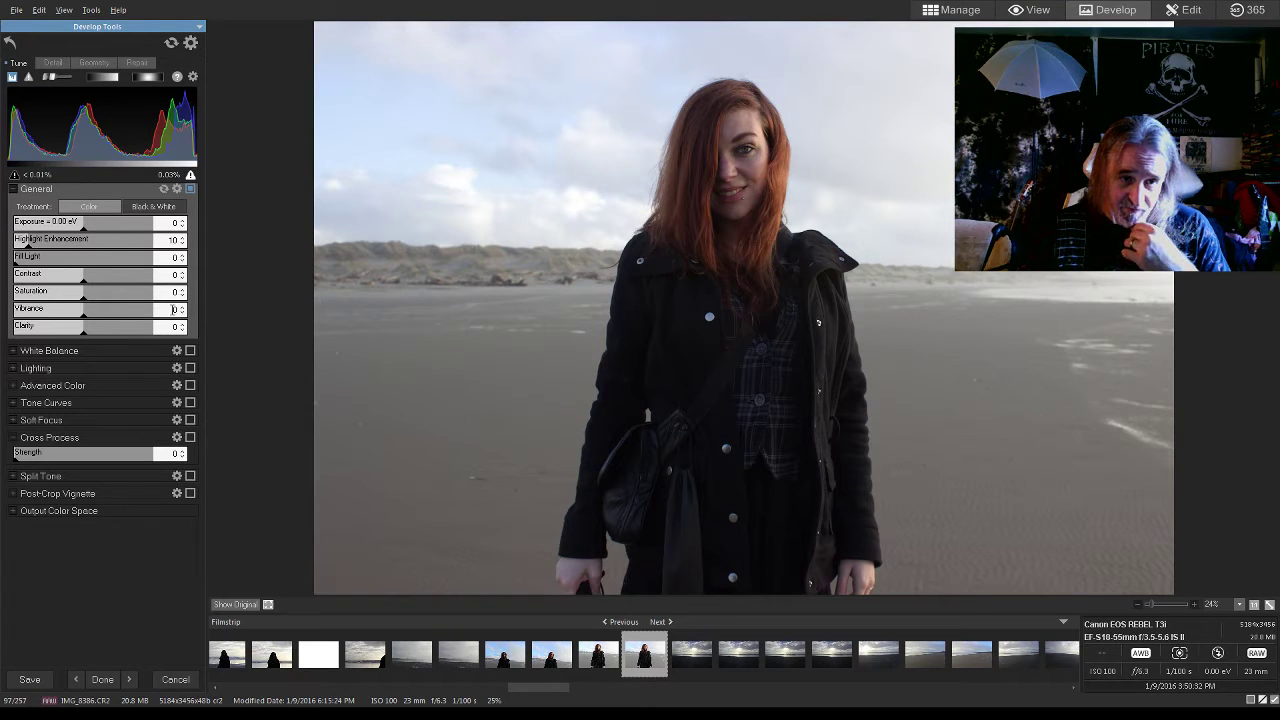
Apply Auto Light EQ, then settle Brightening at 53 and Darkening at 58
click(18, 369)
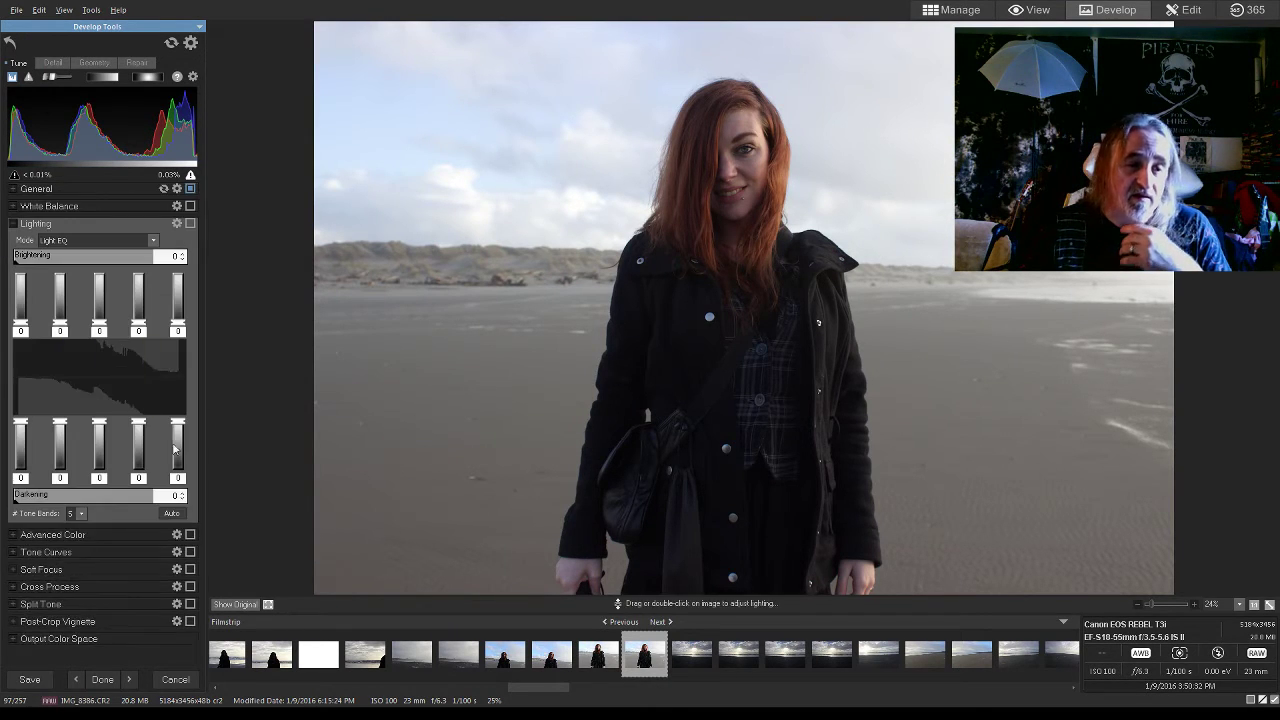
click(174, 514)
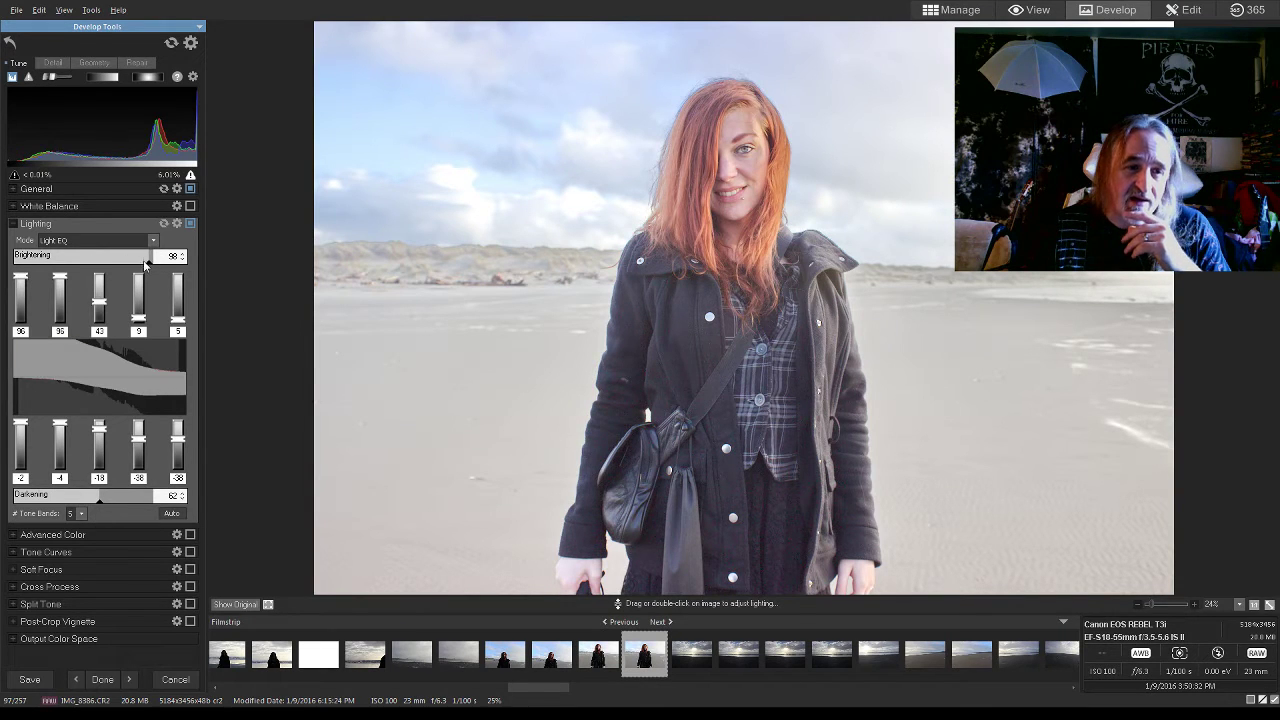
drag(147, 265, 87, 268)
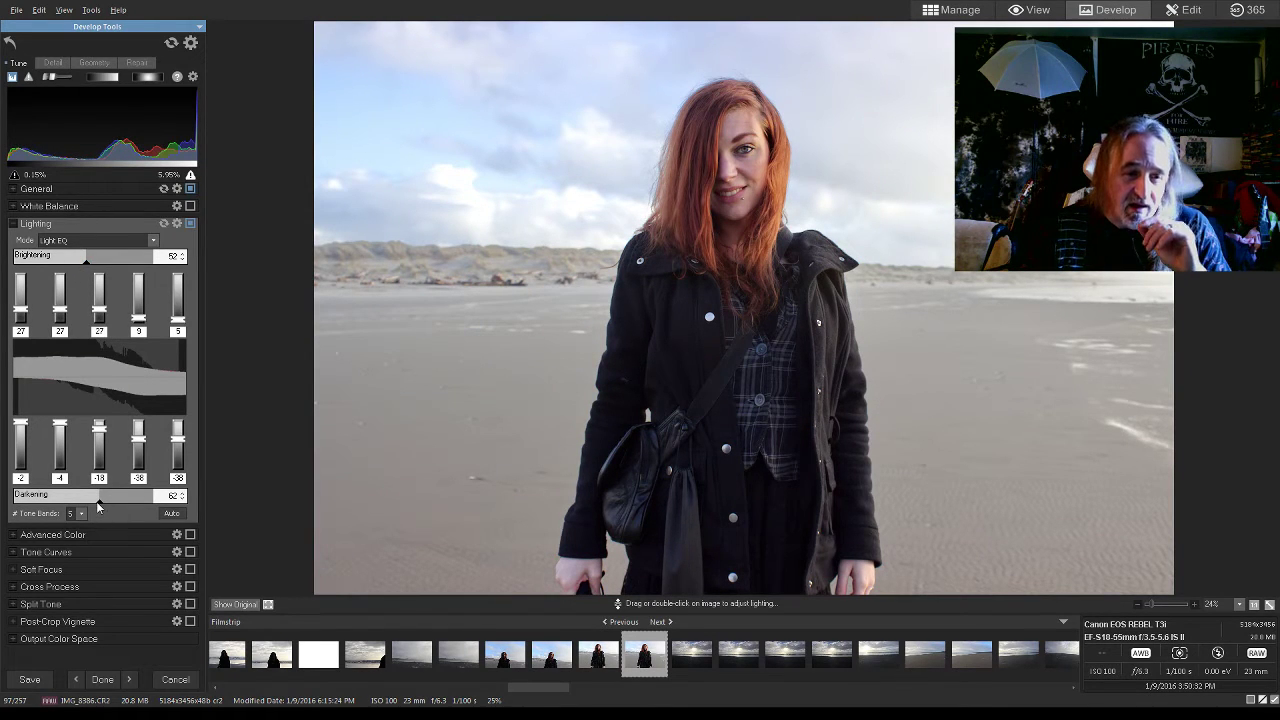
mouse_move(96, 501)
mouse_down()
mouse_move(77, 496)
mouse_move(96, 509)
mouse_up()
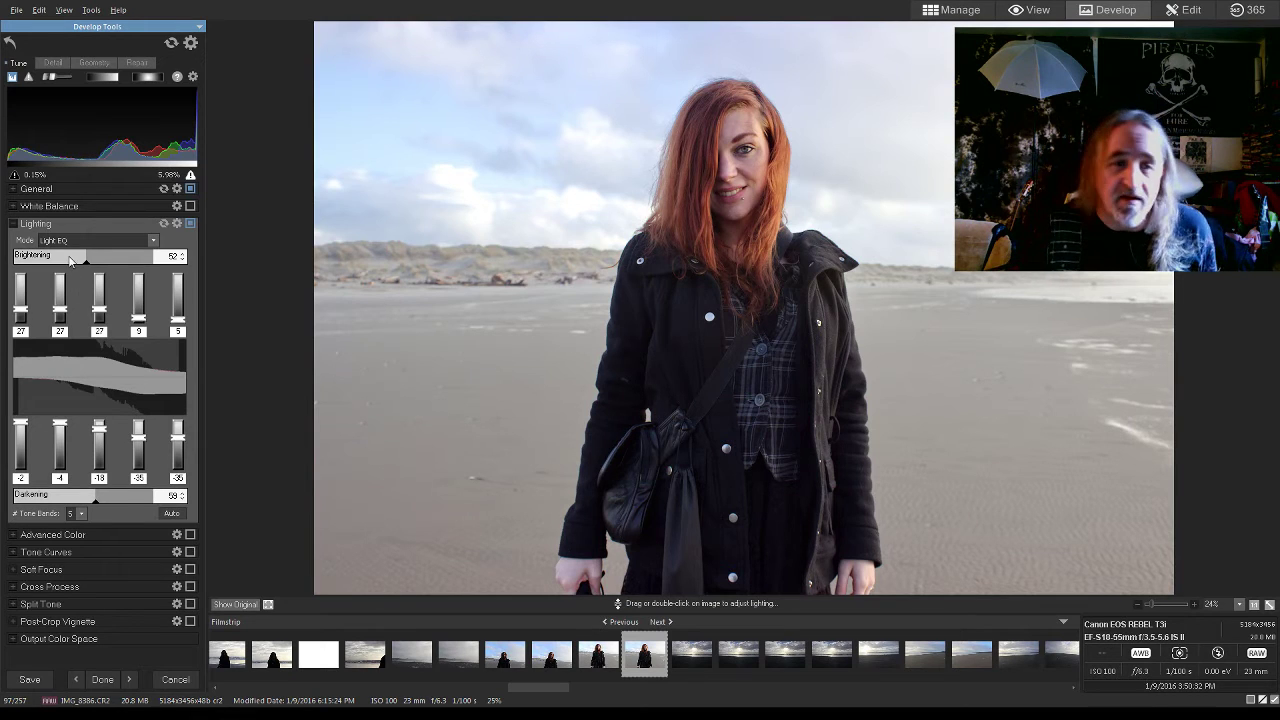
drag(92, 266, 82, 266)
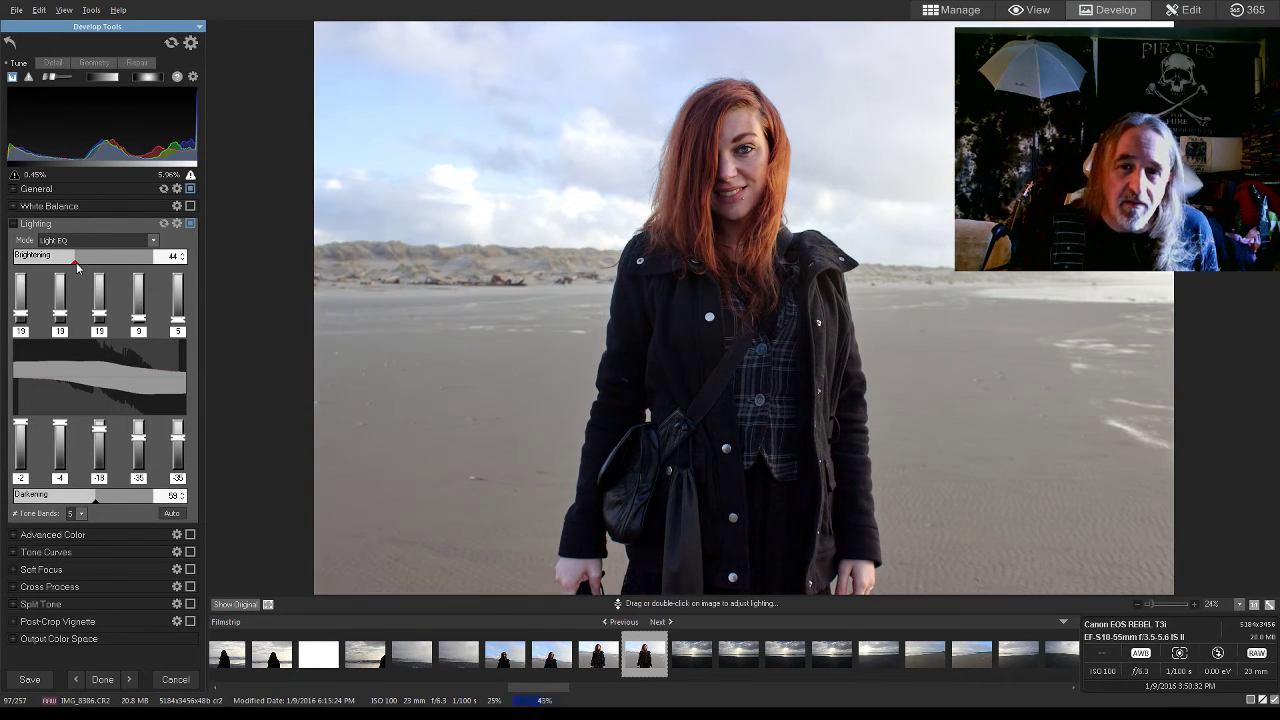
drag(82, 266, 89, 268)
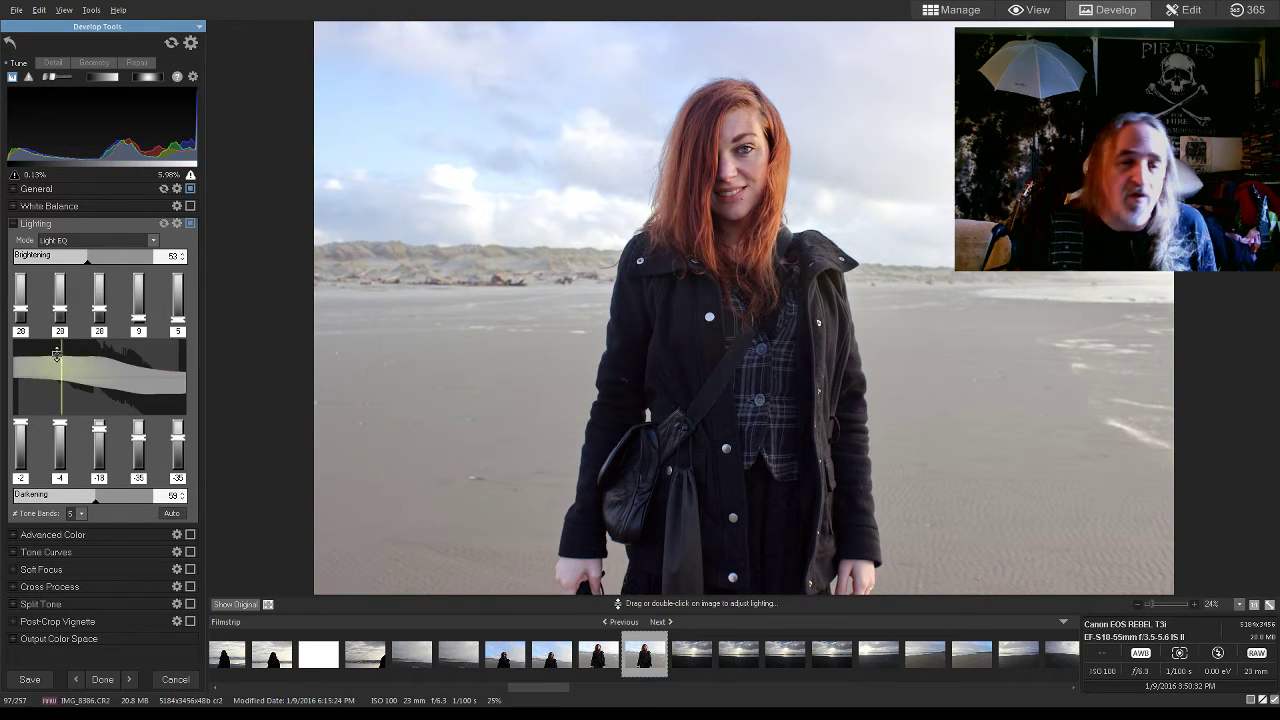
Set Vibrance to 60 and Clarity to 10 in the General panel
click(14, 190)
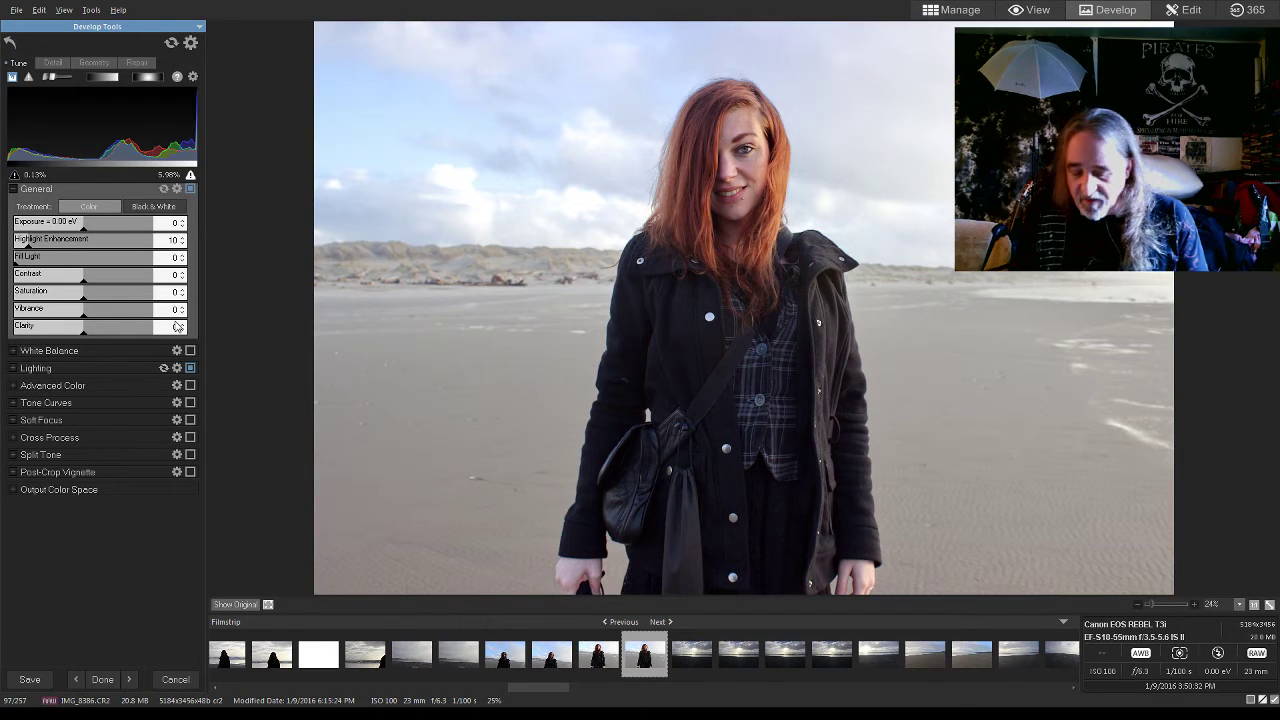
text(60)
key(Return)
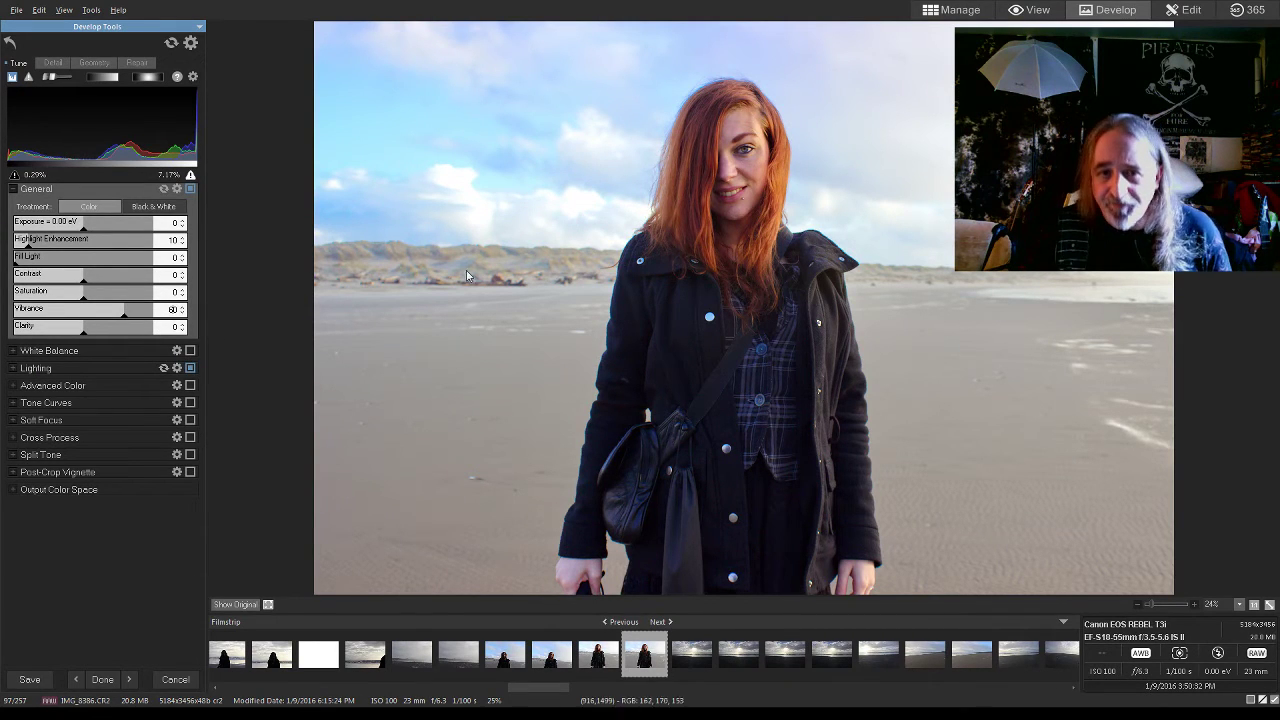
click(184, 322)
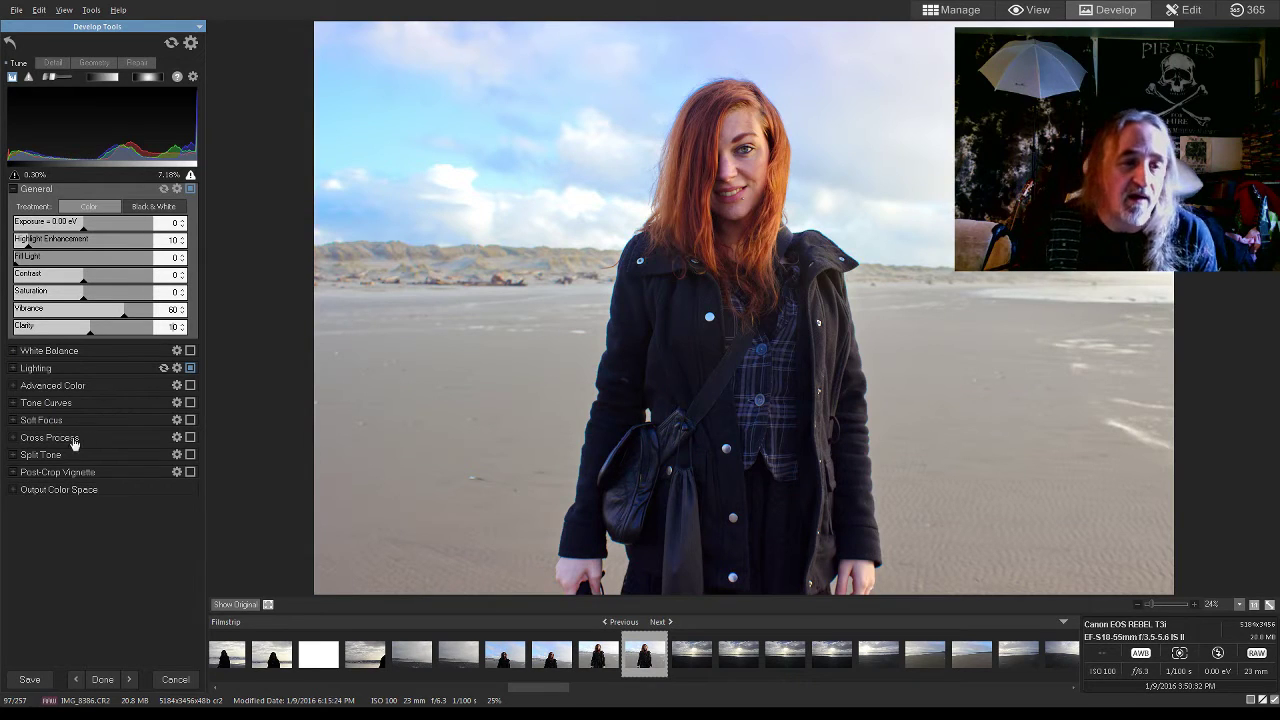
Add a Cross Process tint at Strength 24, toggling it off and on to compare
click(20, 438)
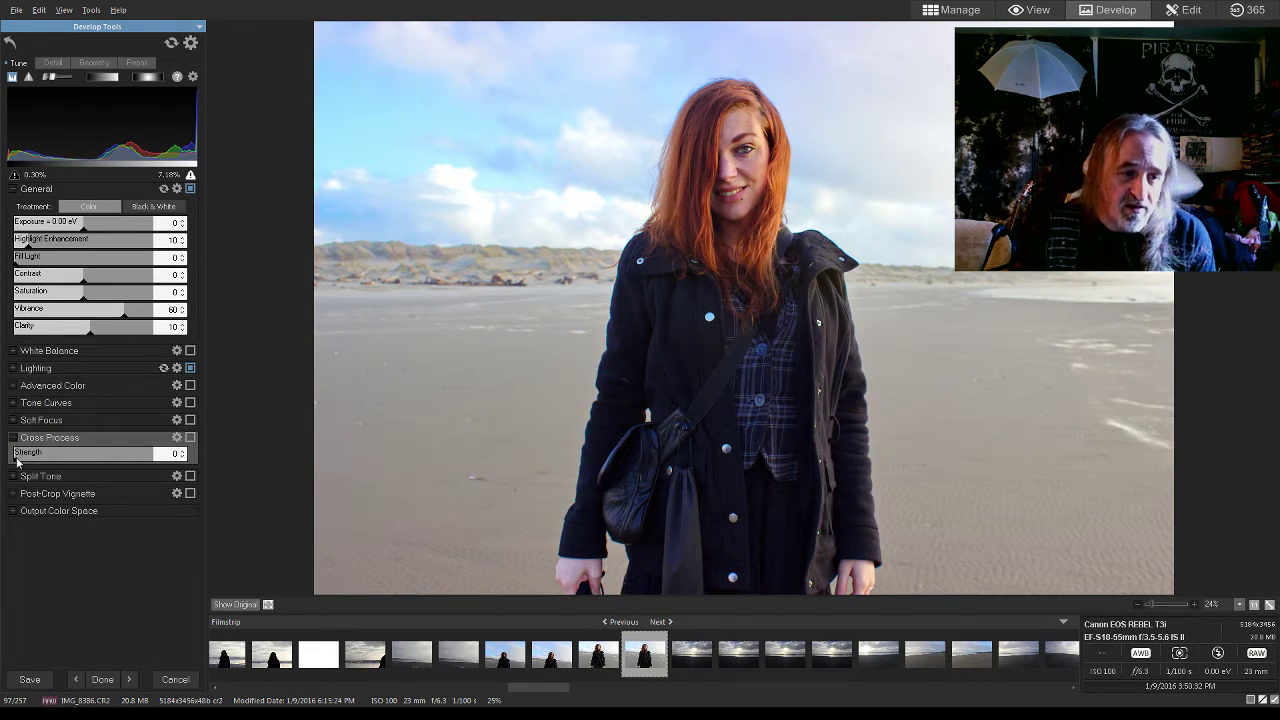
drag(16, 462, 267, 468)
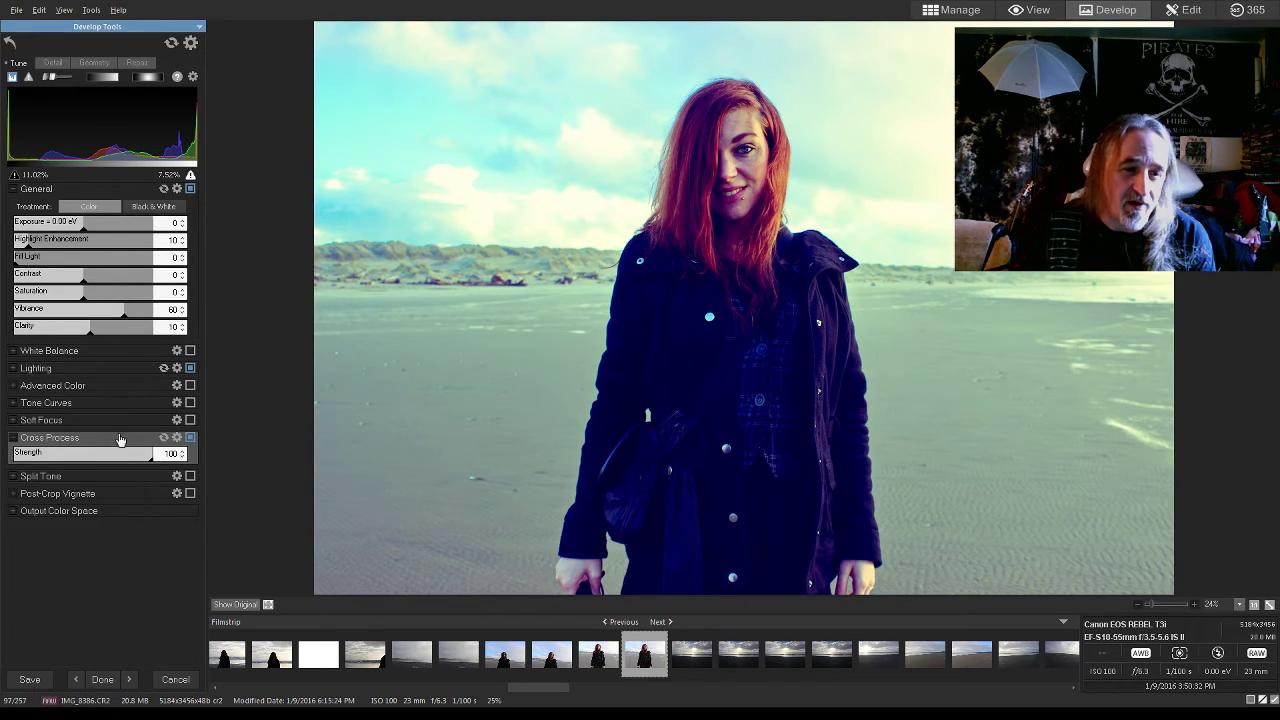
drag(153, 463, 47, 459)
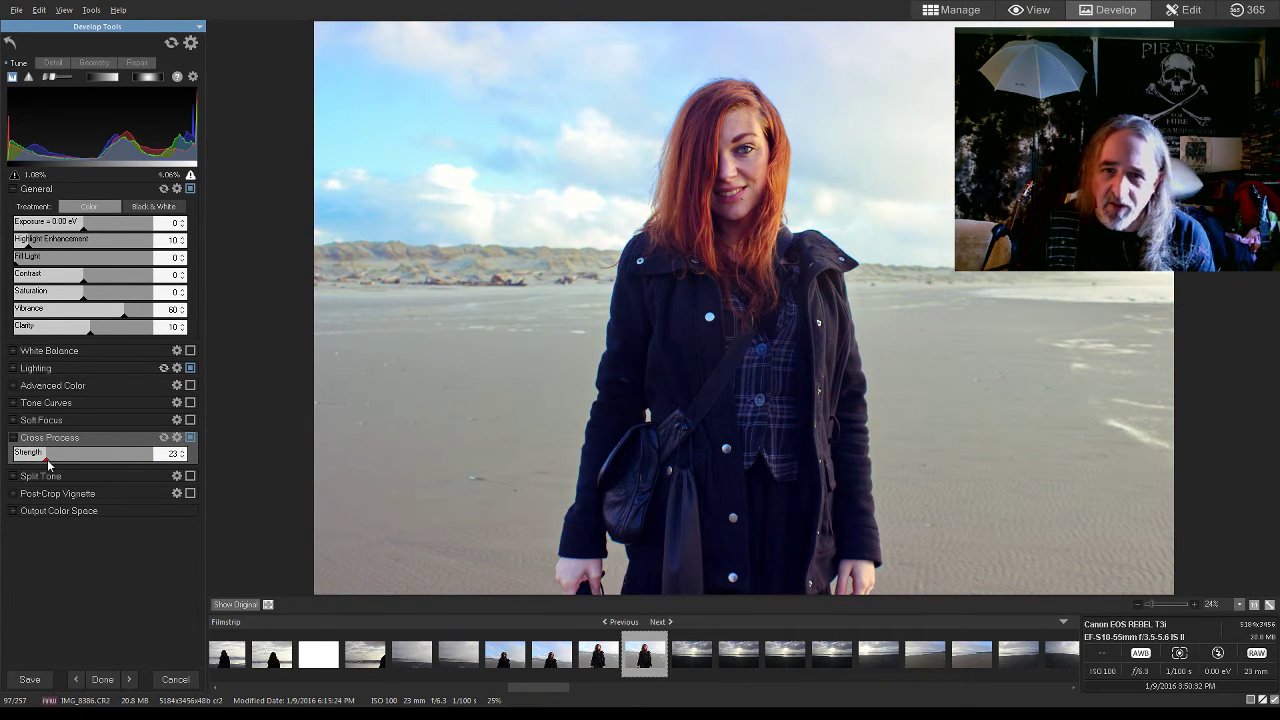
click(190, 440)
click(190, 440)
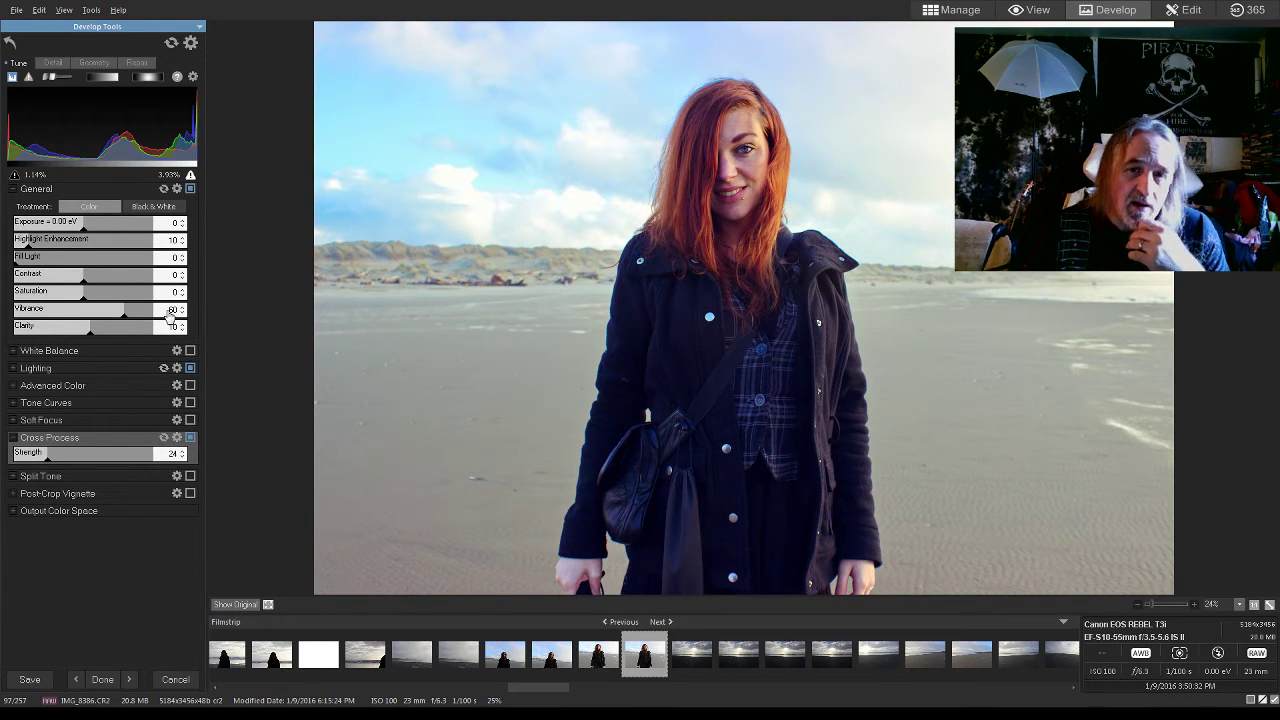
Drag on the hair in Advanced Color to raise Red saturation to 25 and Magenta to 9
click(12, 388)
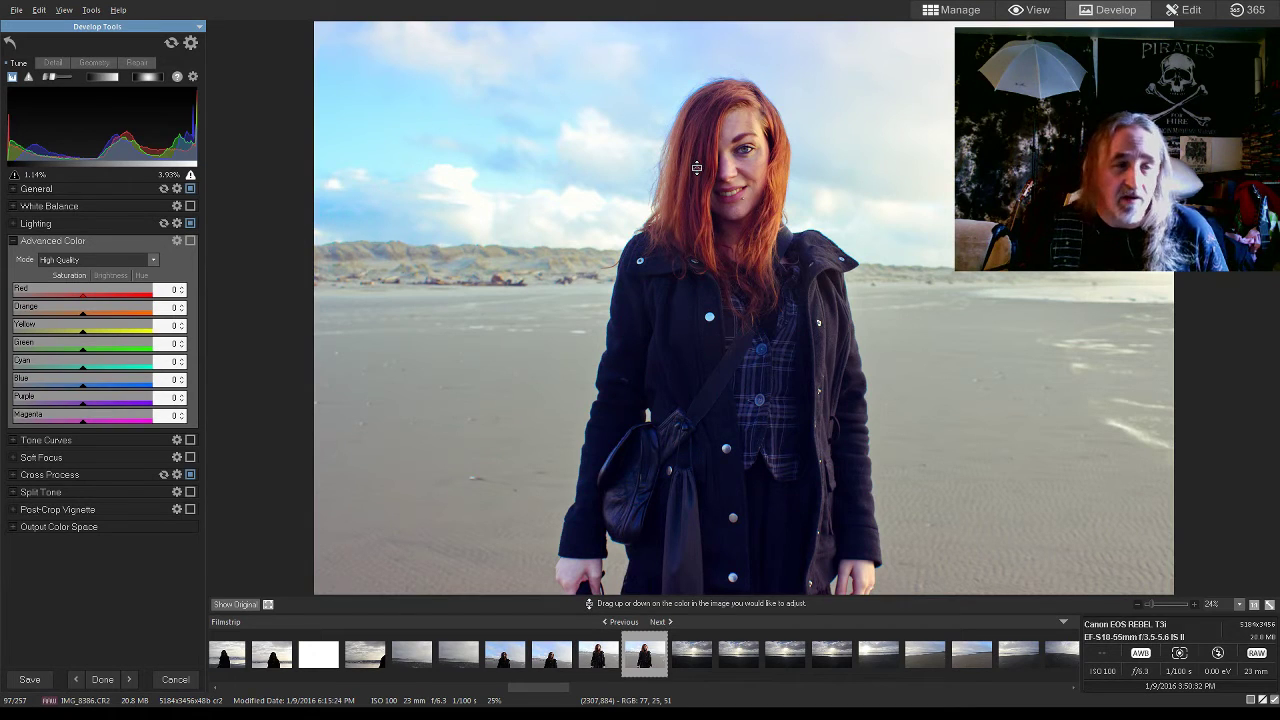
drag(696, 167, 696, 144)
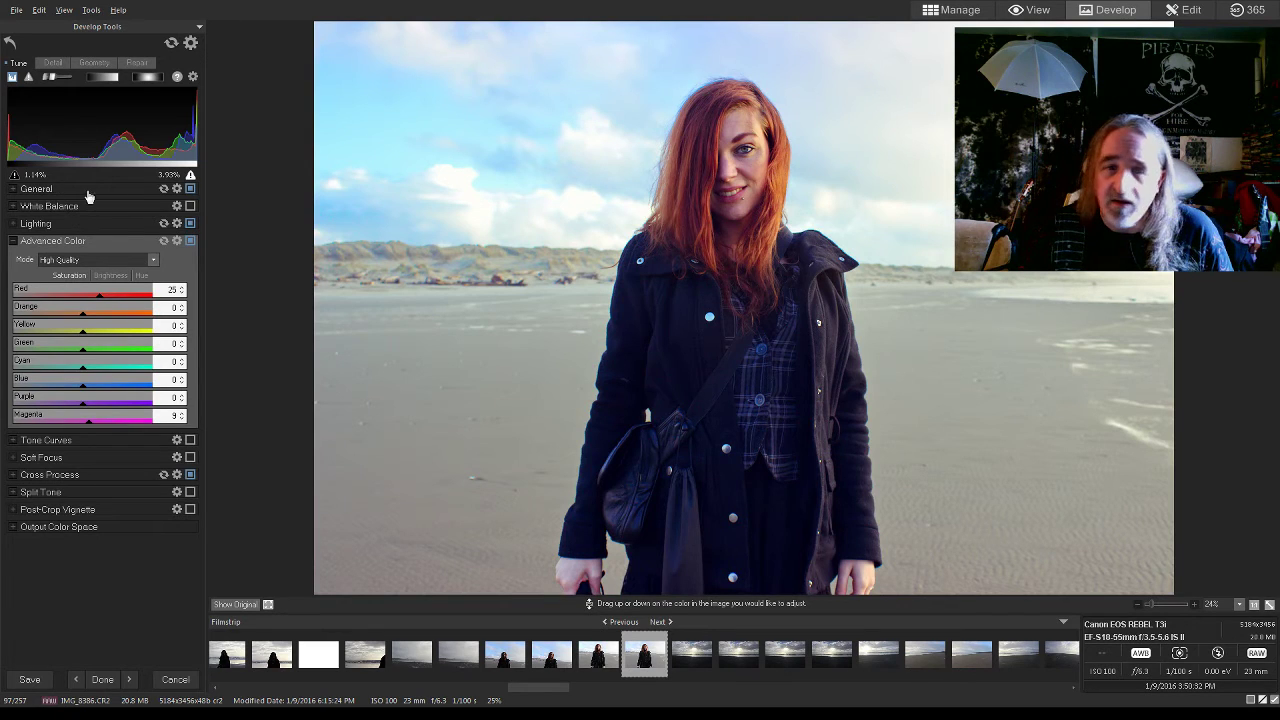
click(15, 192)
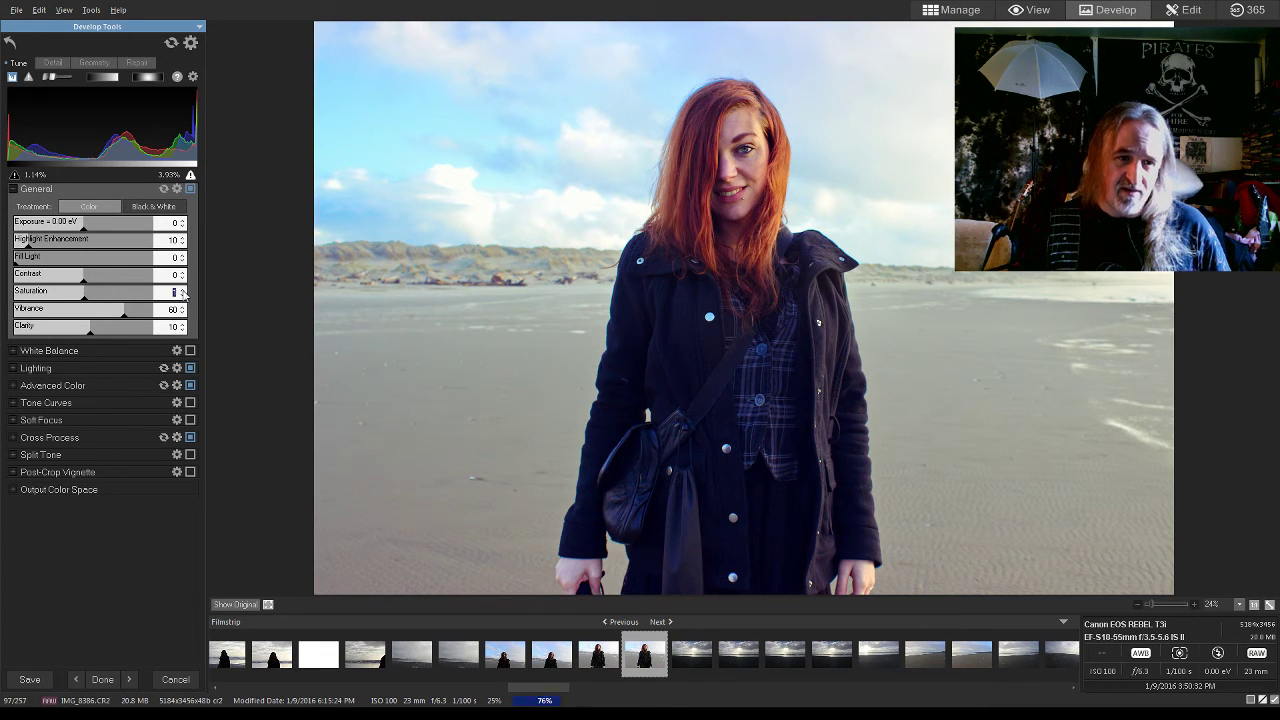
Toggle Show Original several times to compare the developed portrait with the unedited RAW
text(5)
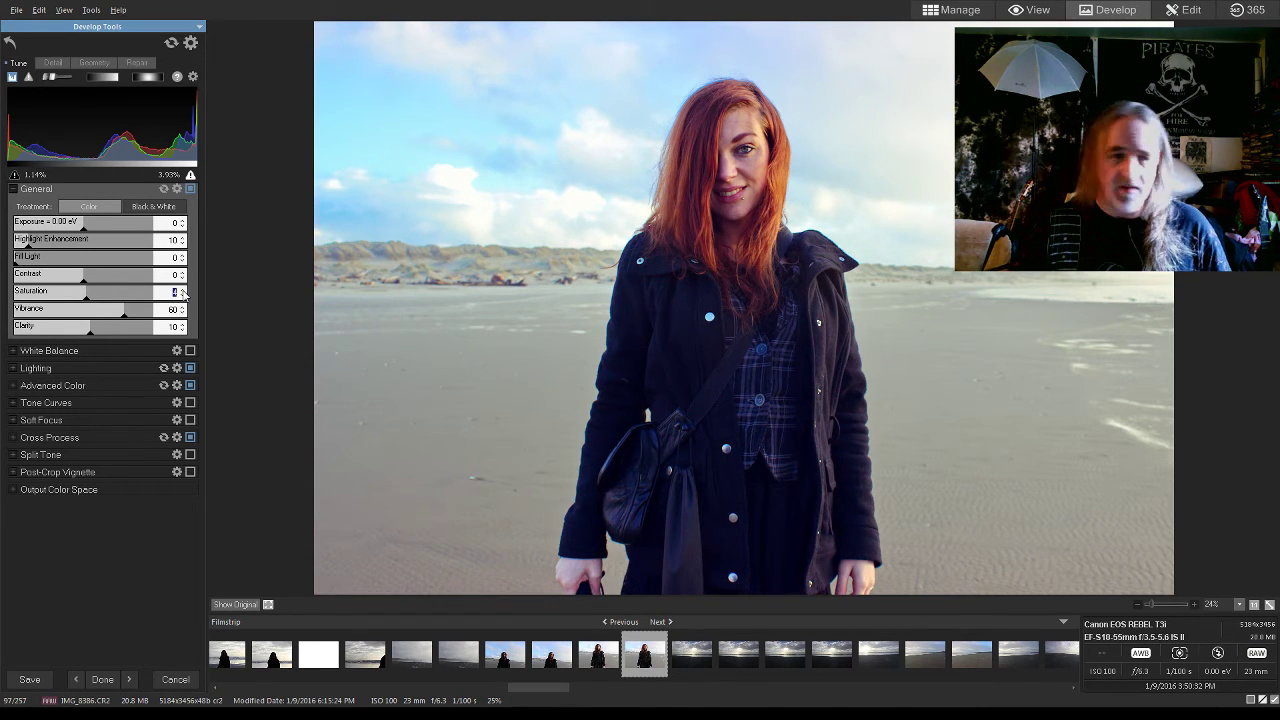
click(219, 606)
click(219, 606)
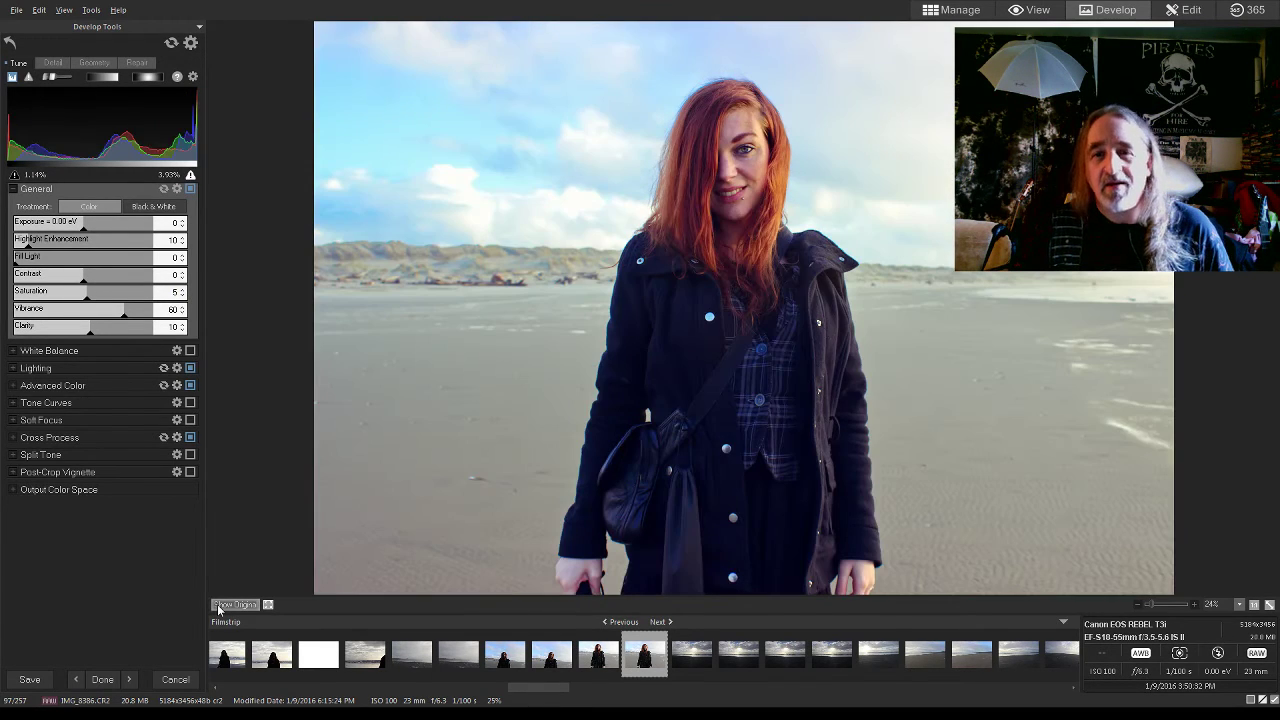
click(219, 606)
click(219, 606)
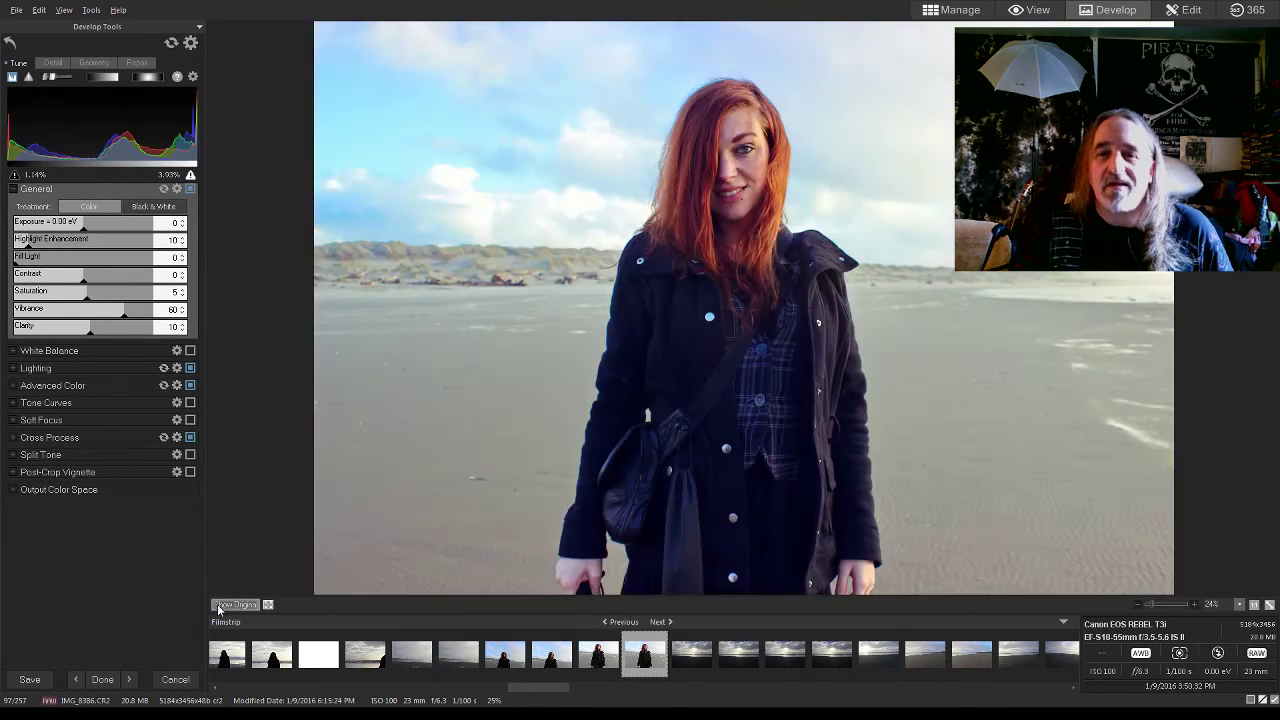
click(219, 606)
click(219, 606)
Finish developing and save the portrait as IMG_8386.tif in New folder (4)
click(124, 680)
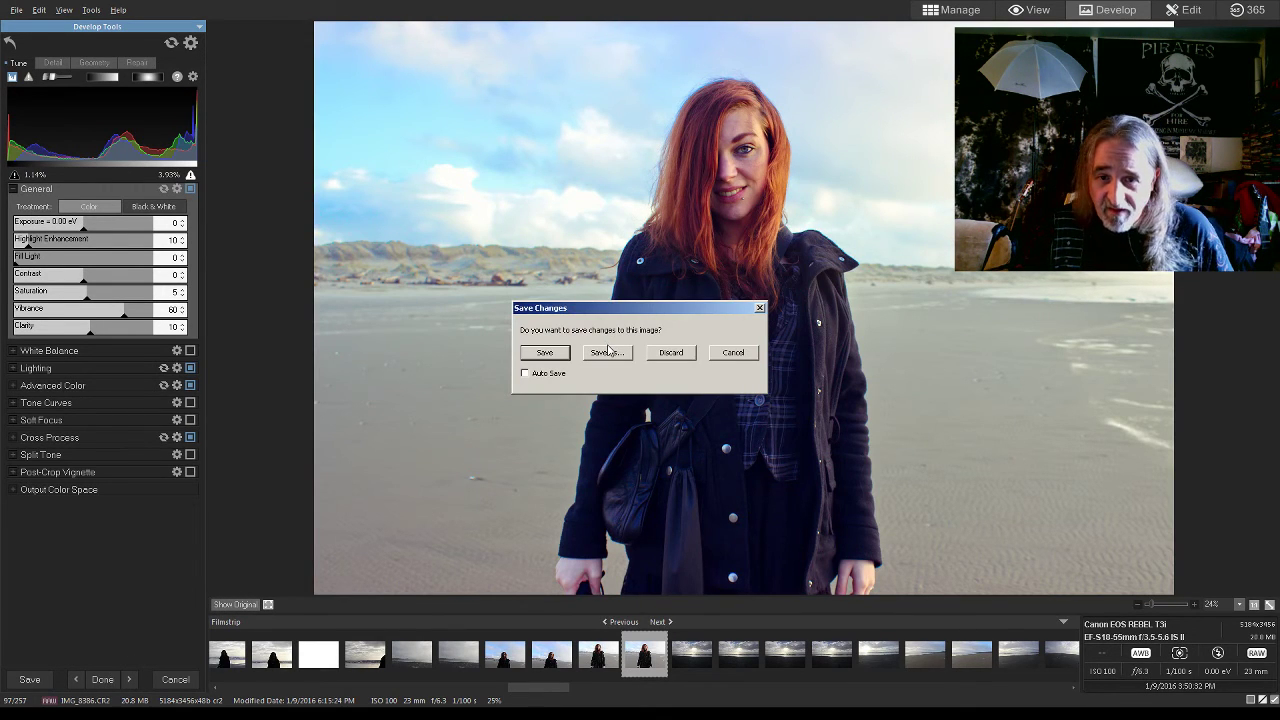
click(608, 352)
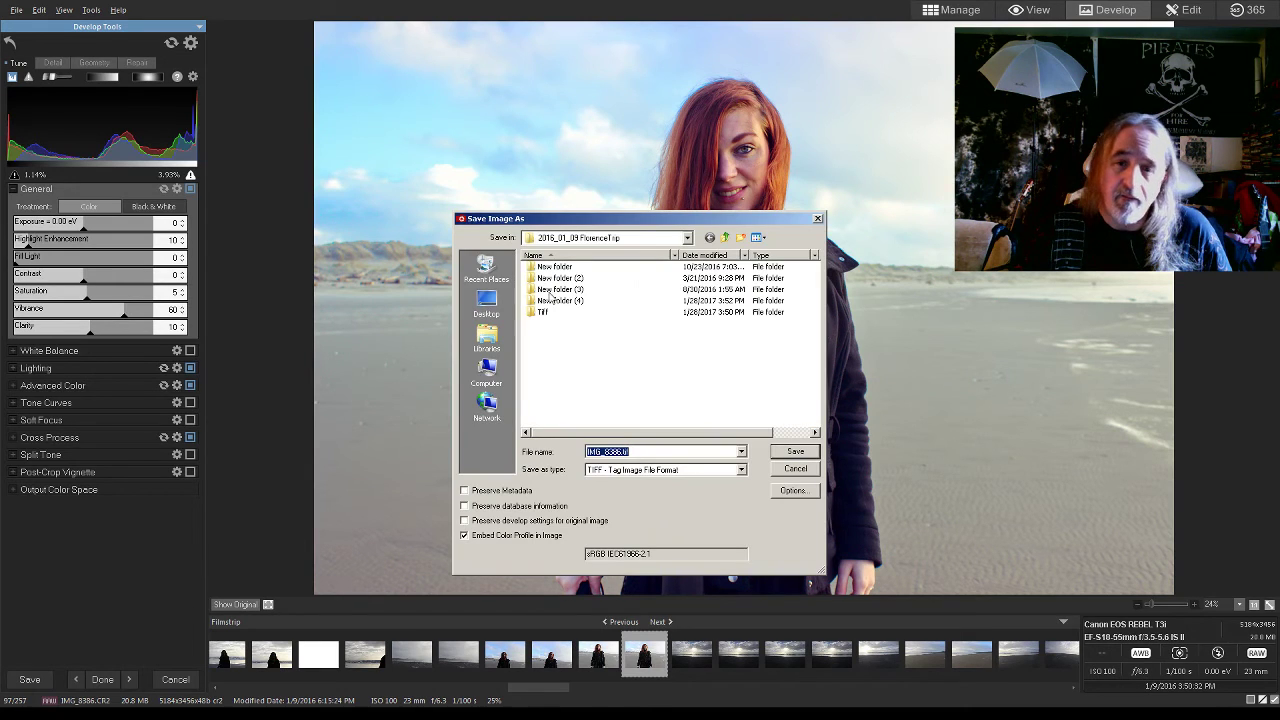
double_click(551, 299)
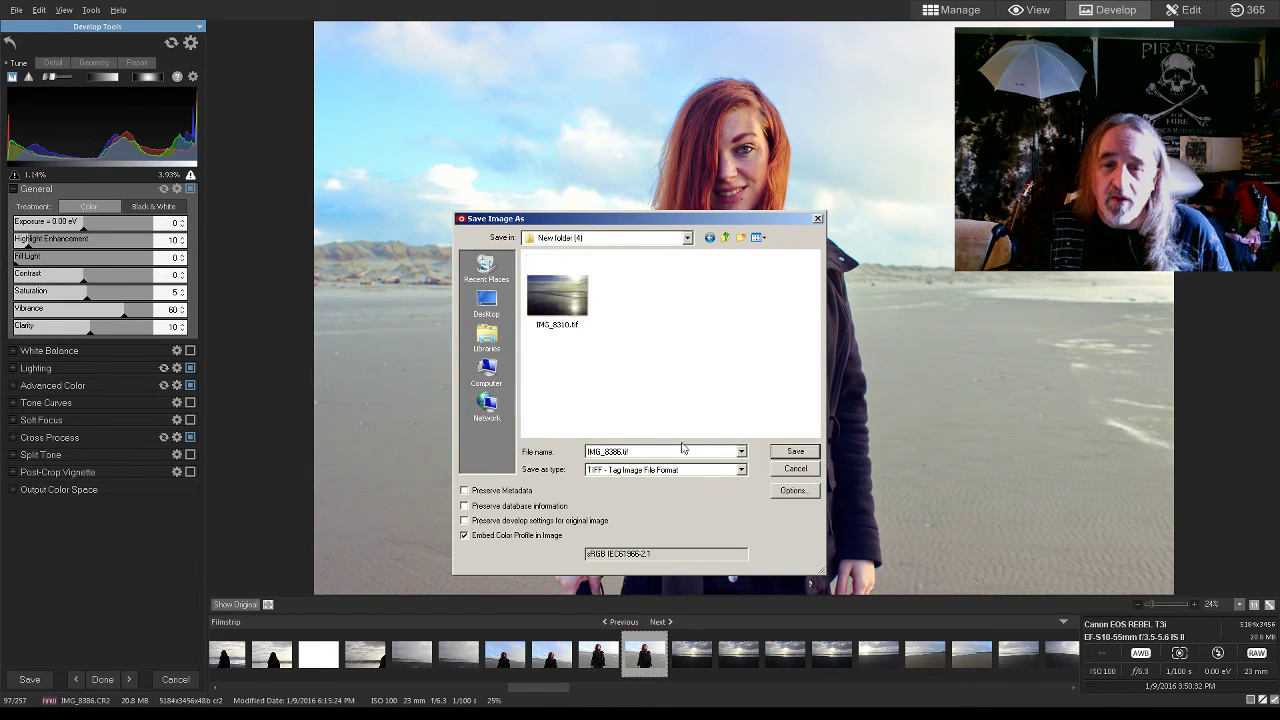
click(799, 454)
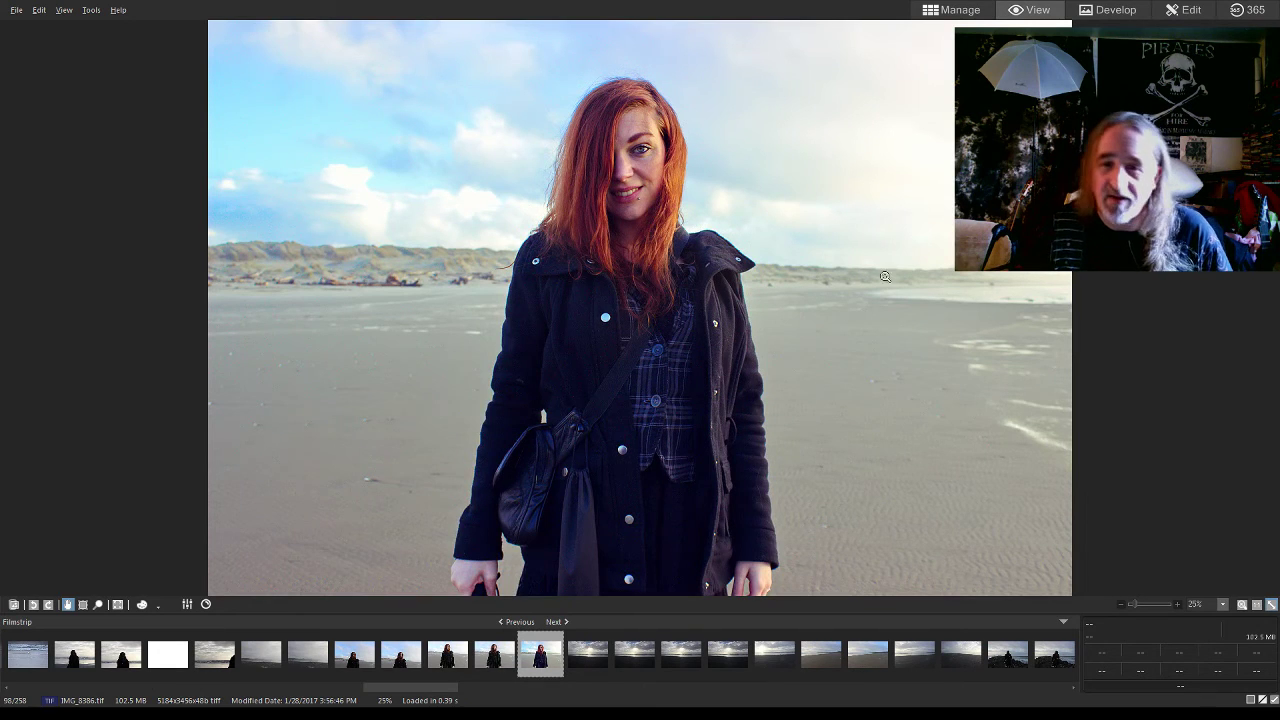
Switch IMG_8386.tif into Edit mode and open Rotate, cancelling without rotating
click(1190, 10)
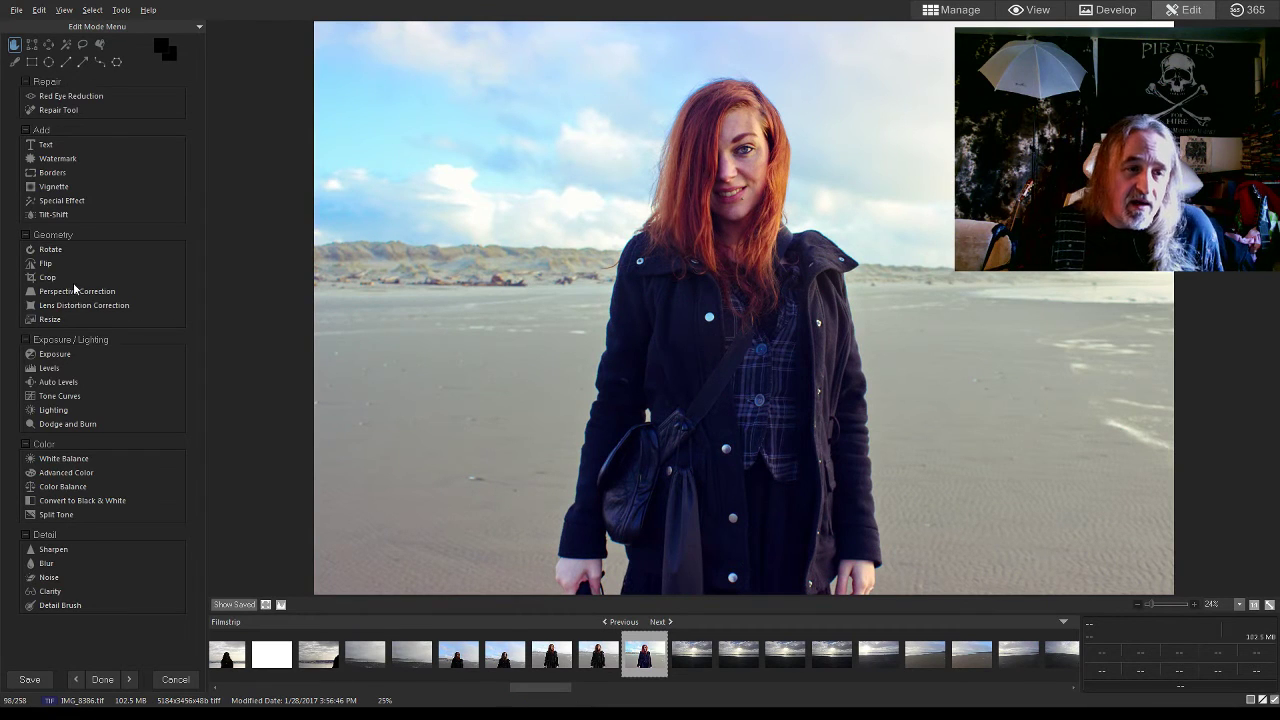
click(50, 249)
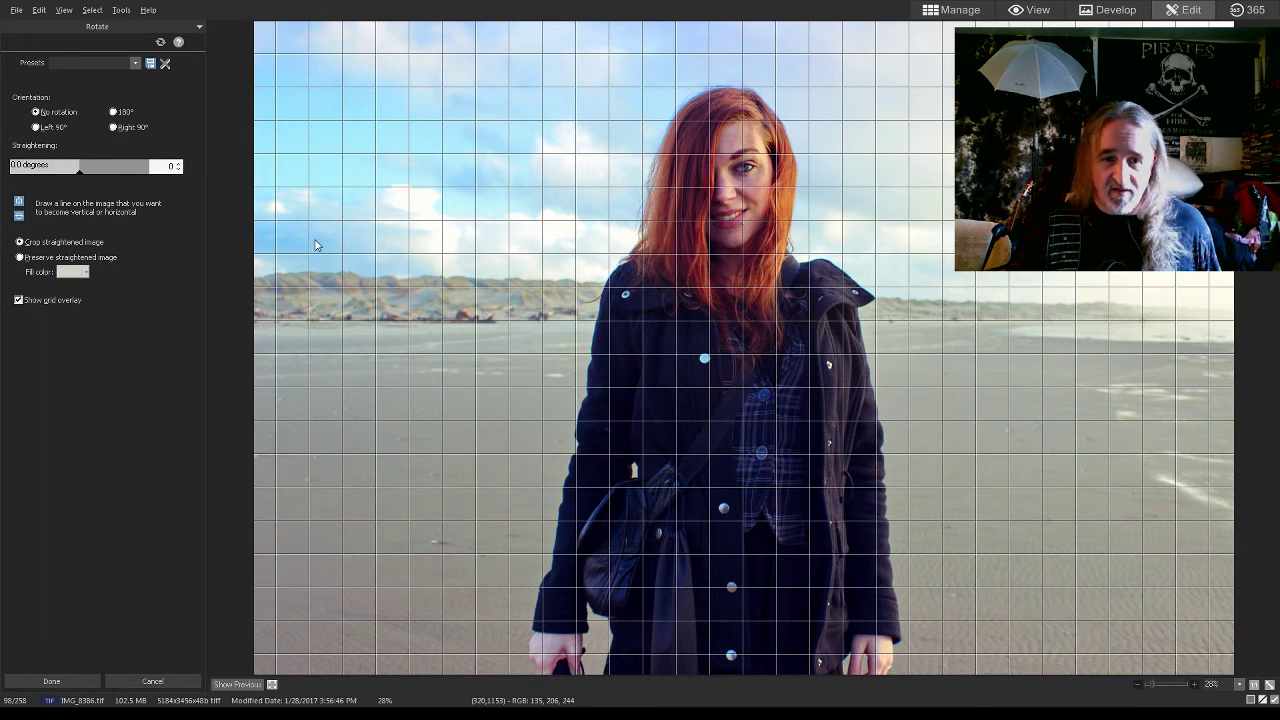
click(172, 680)
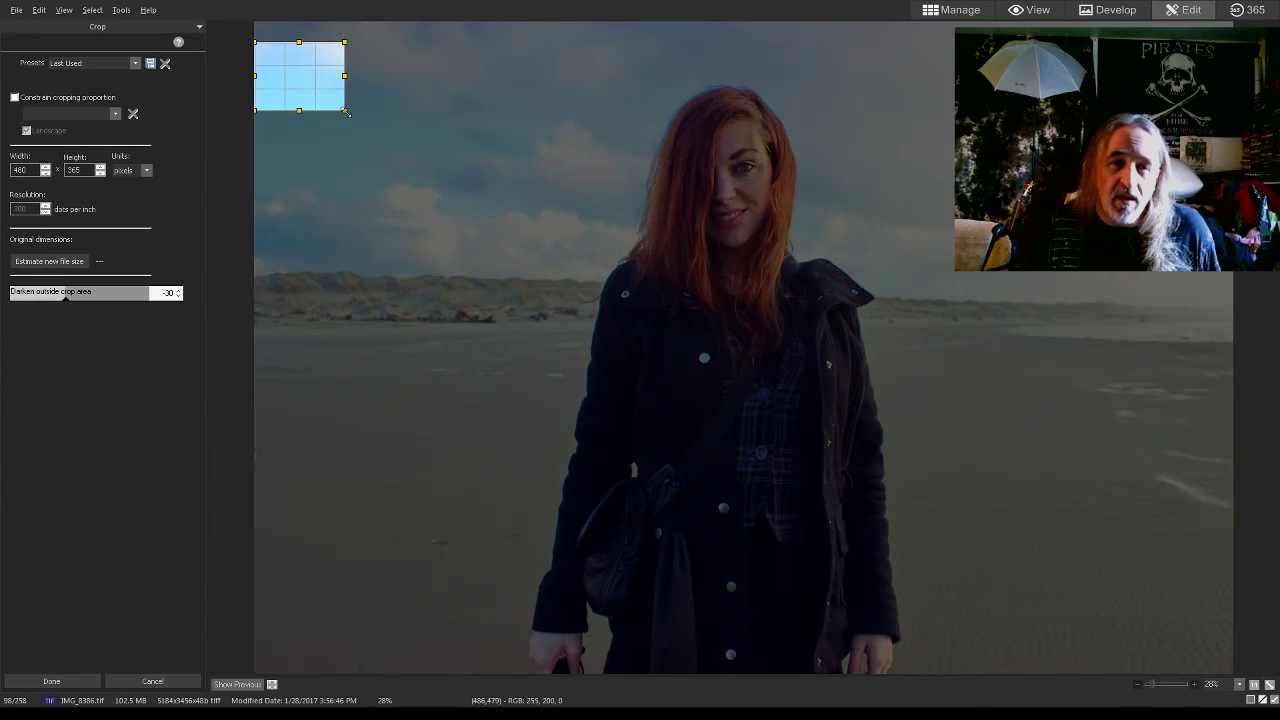
Draw and reposition the crop around the woman at 4011 × 2965 pixels and apply it
drag(346, 112, 1084, 559)
drag(747, 388, 801, 396)
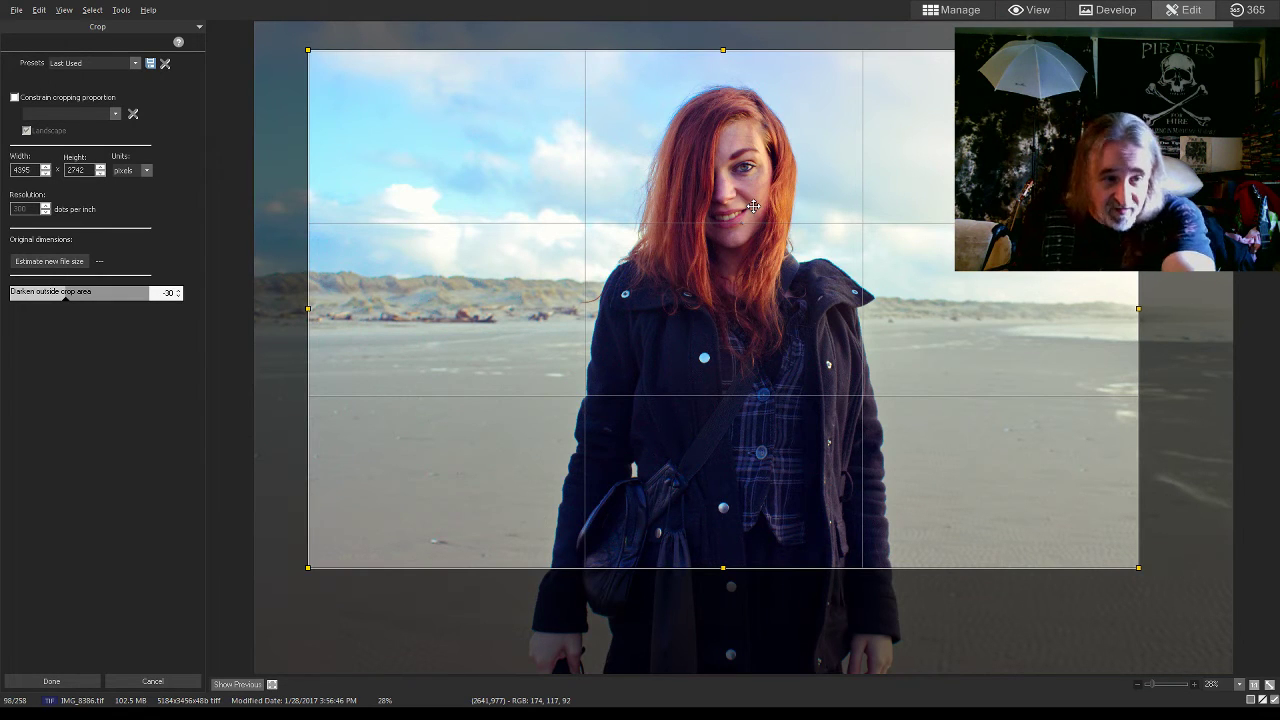
drag(753, 206, 848, 177)
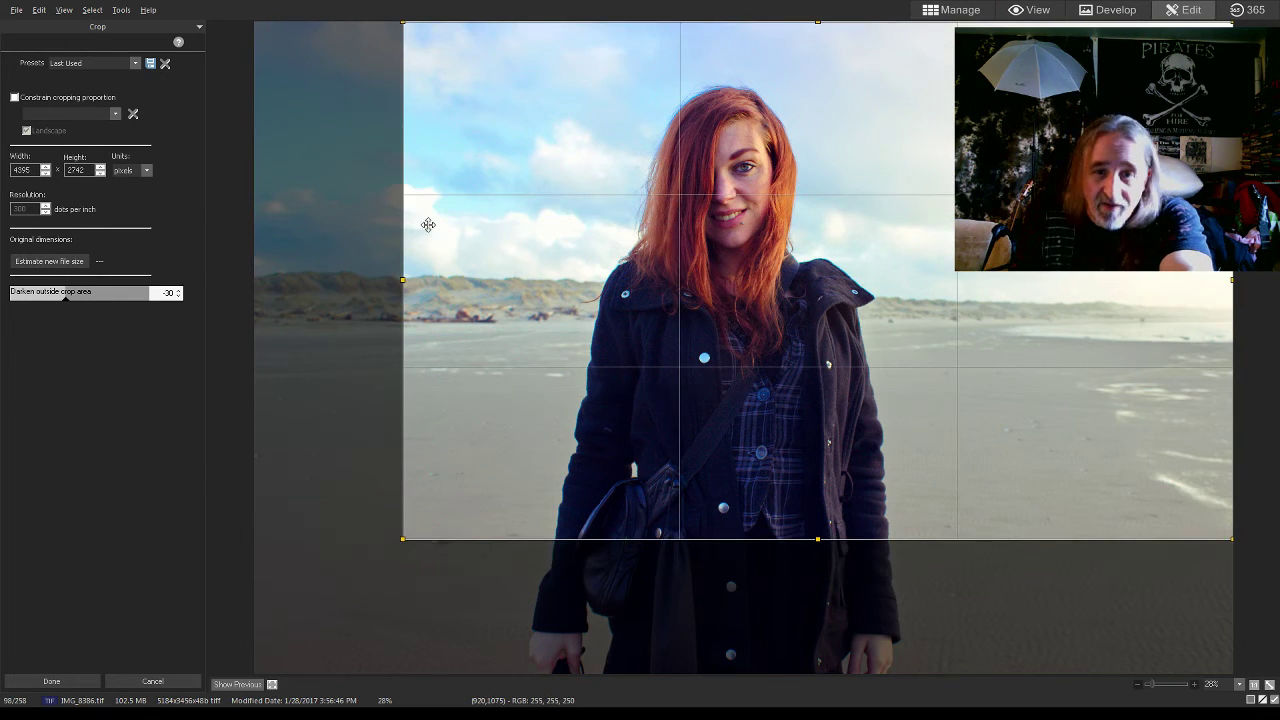
drag(403, 232, 475, 241)
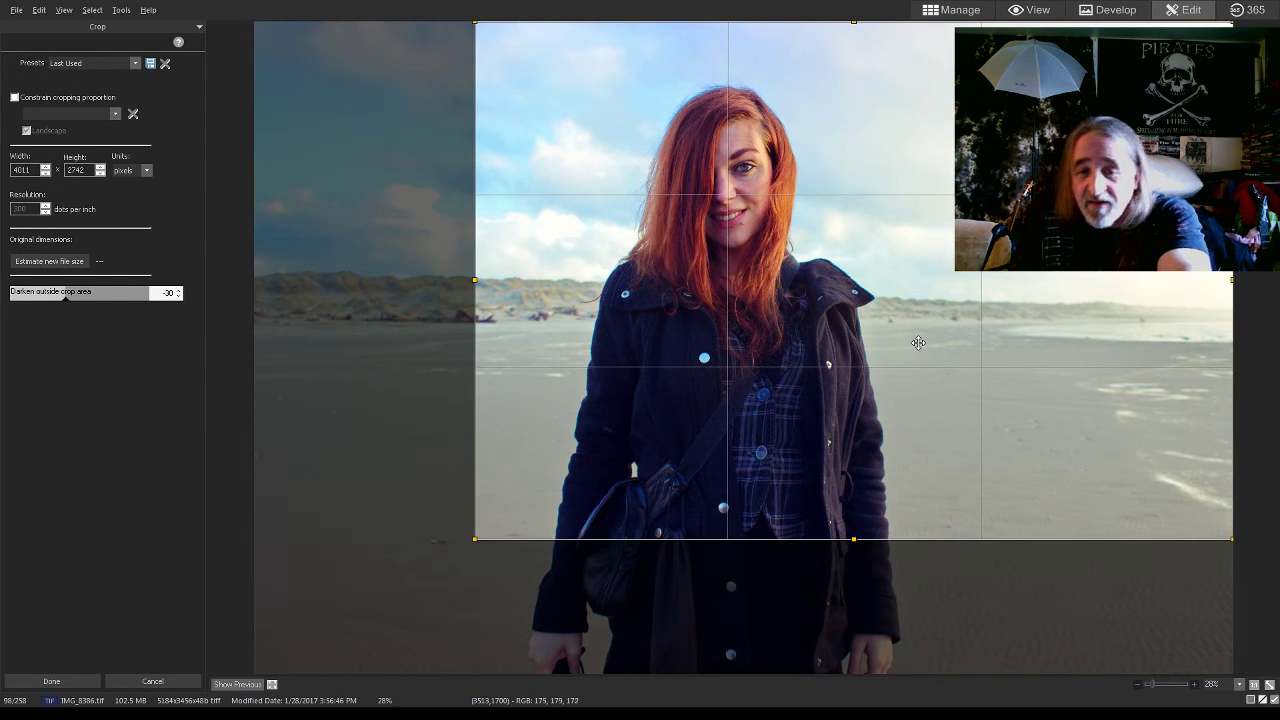
drag(900, 312, 763, 350)
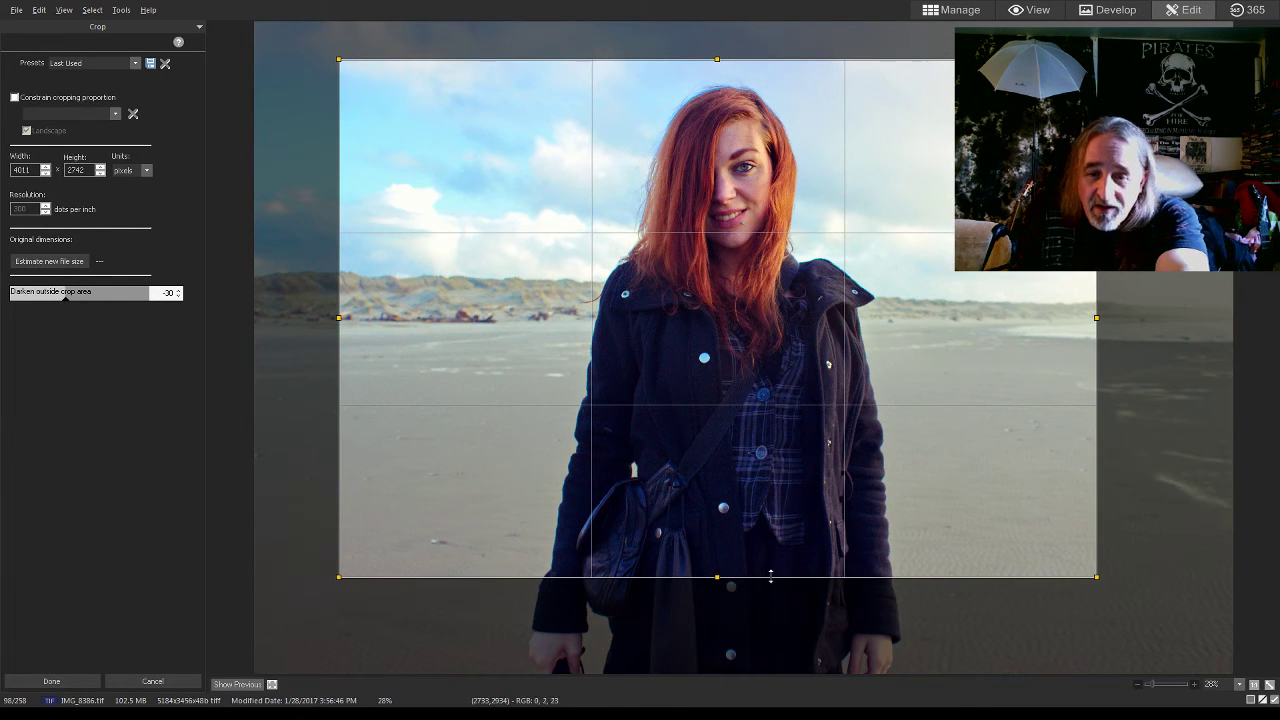
drag(695, 355, 700, 349)
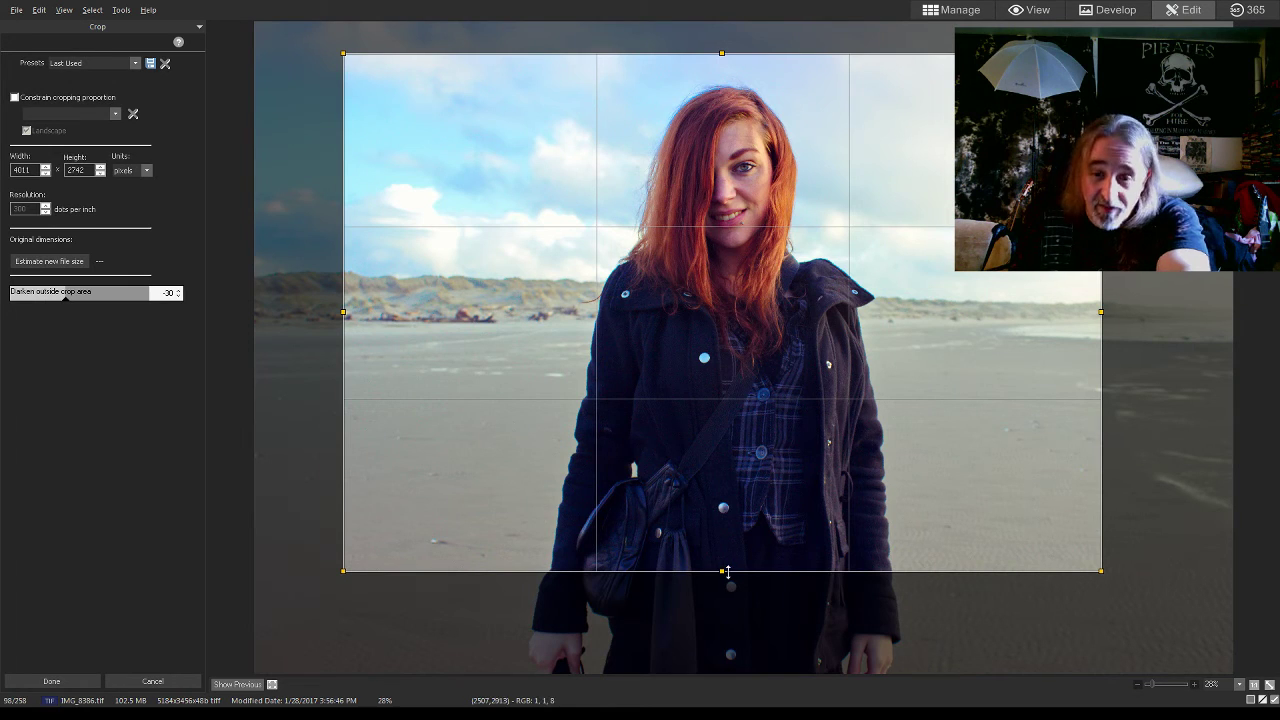
drag(728, 572, 739, 614)
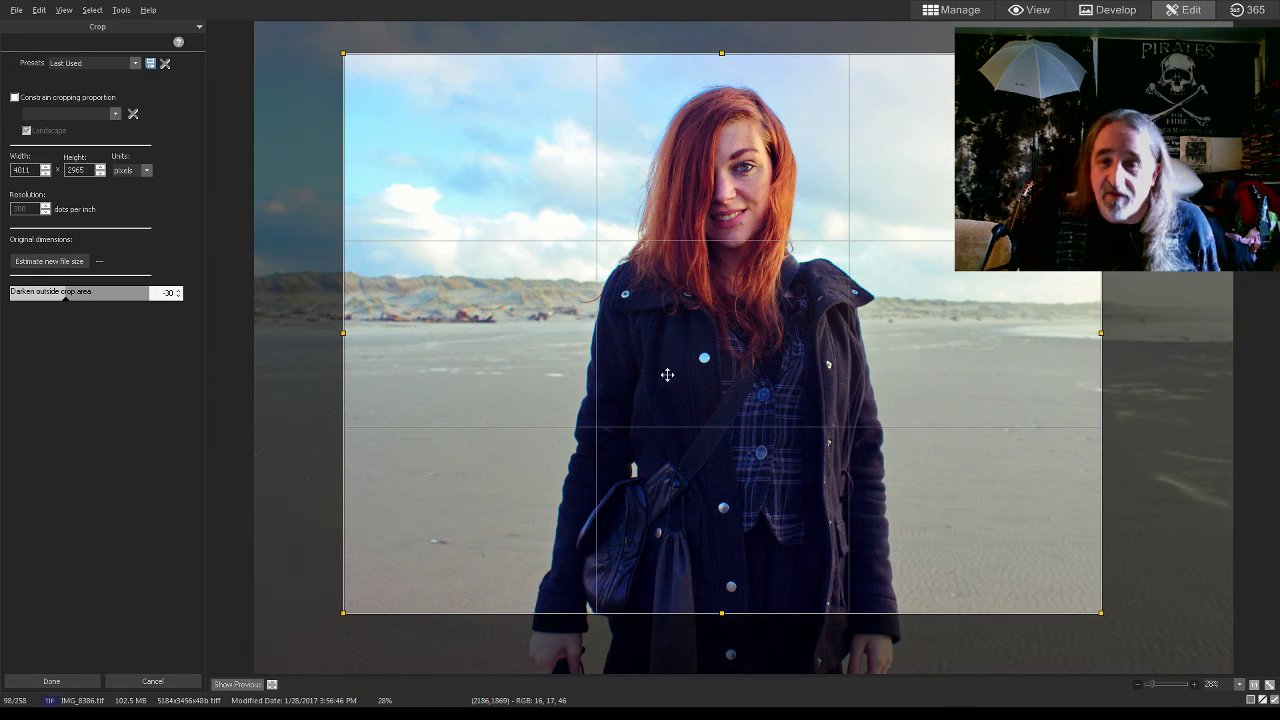
click(63, 683)
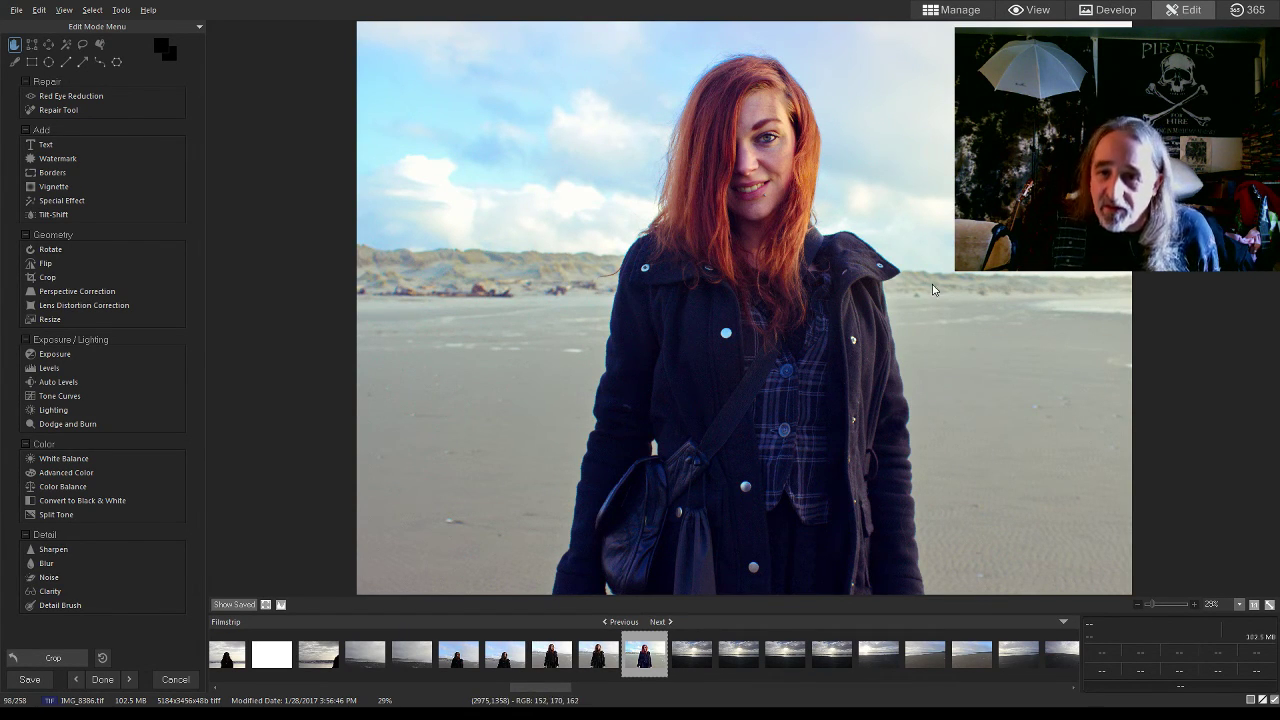
Finish editing and save the cropped portrait as a new JPEG file, IMG_8386.jpg
click(103, 680)
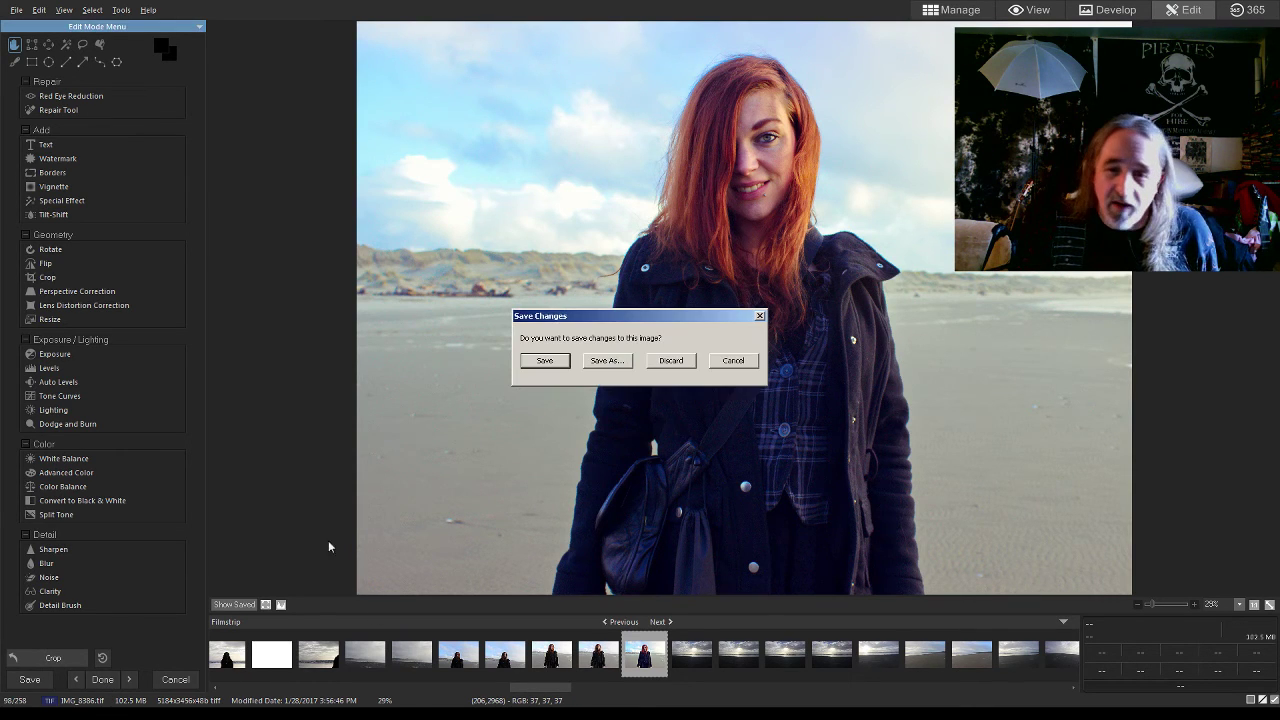
click(607, 361)
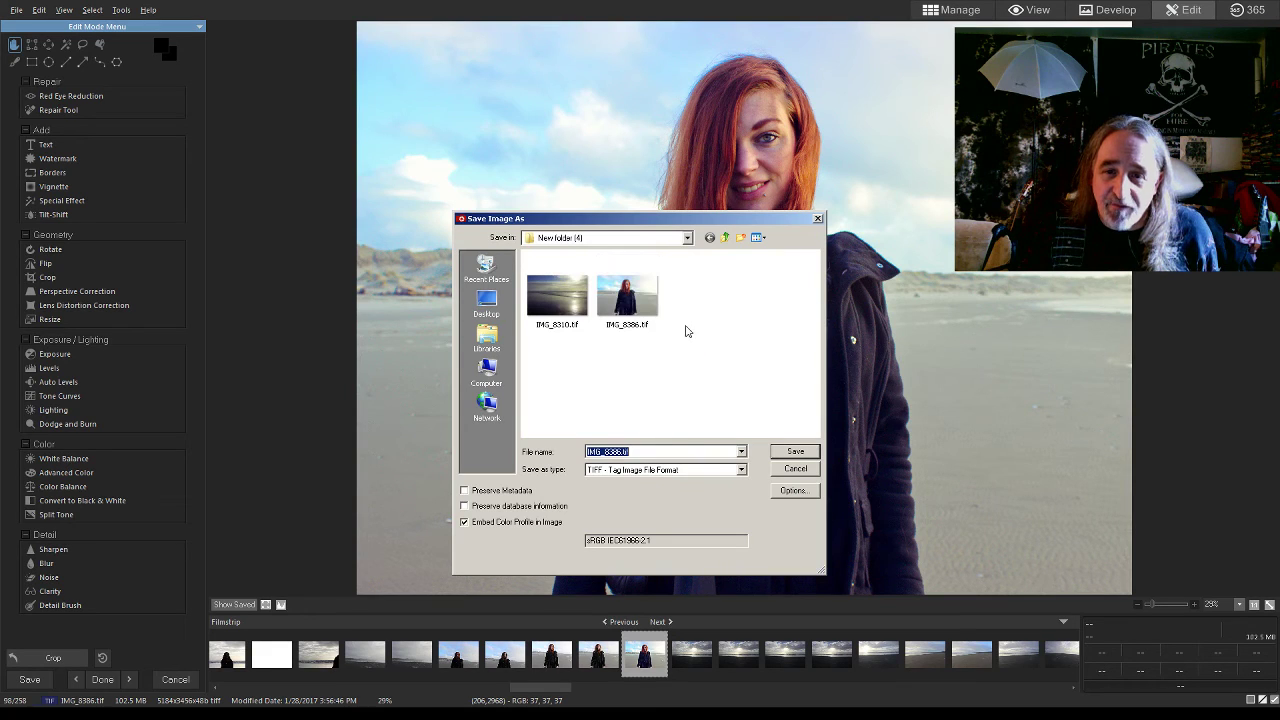
click(643, 469)
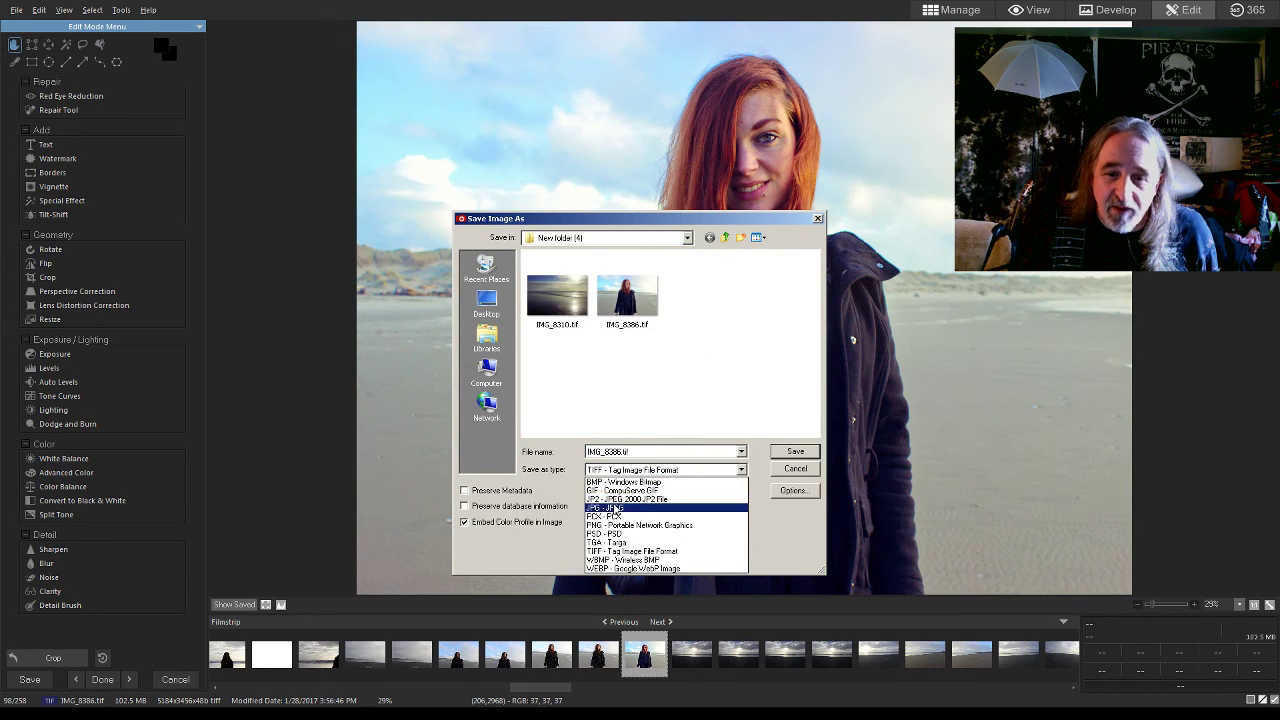
click(617, 510)
click(795, 451)
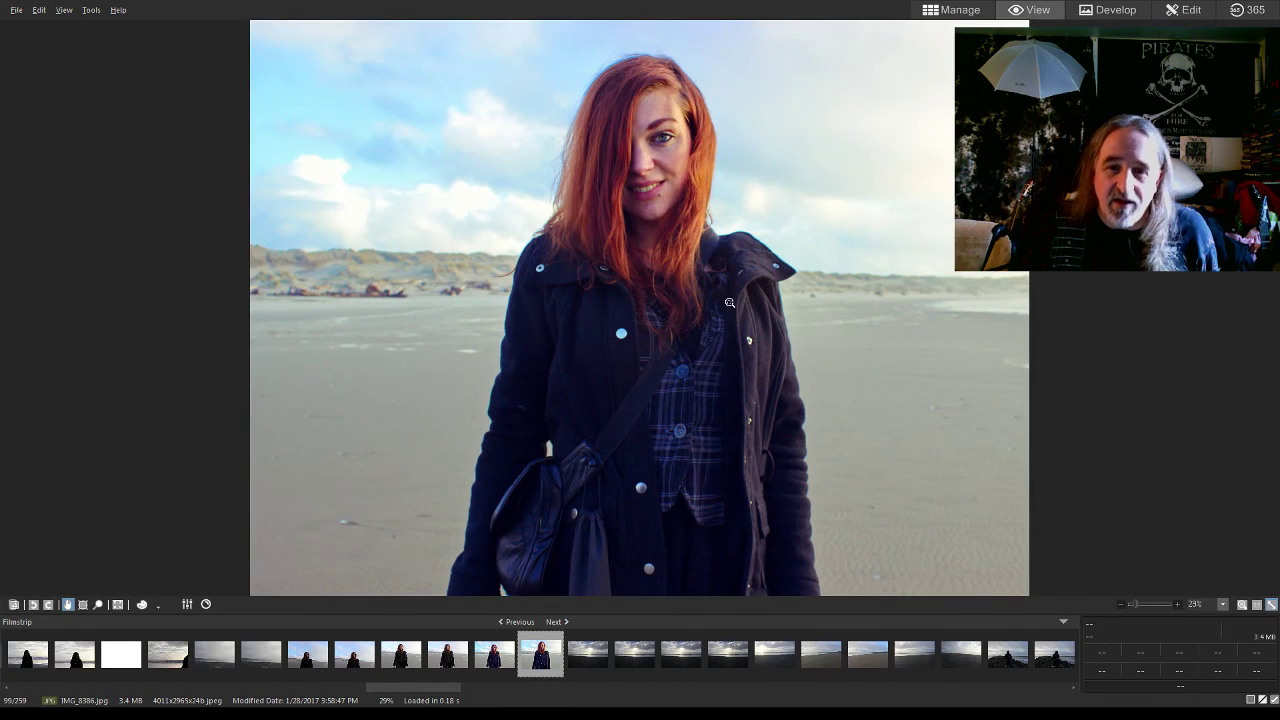
click(677, 172)
click(675, 175)
drag(752, 230, 762, 338)
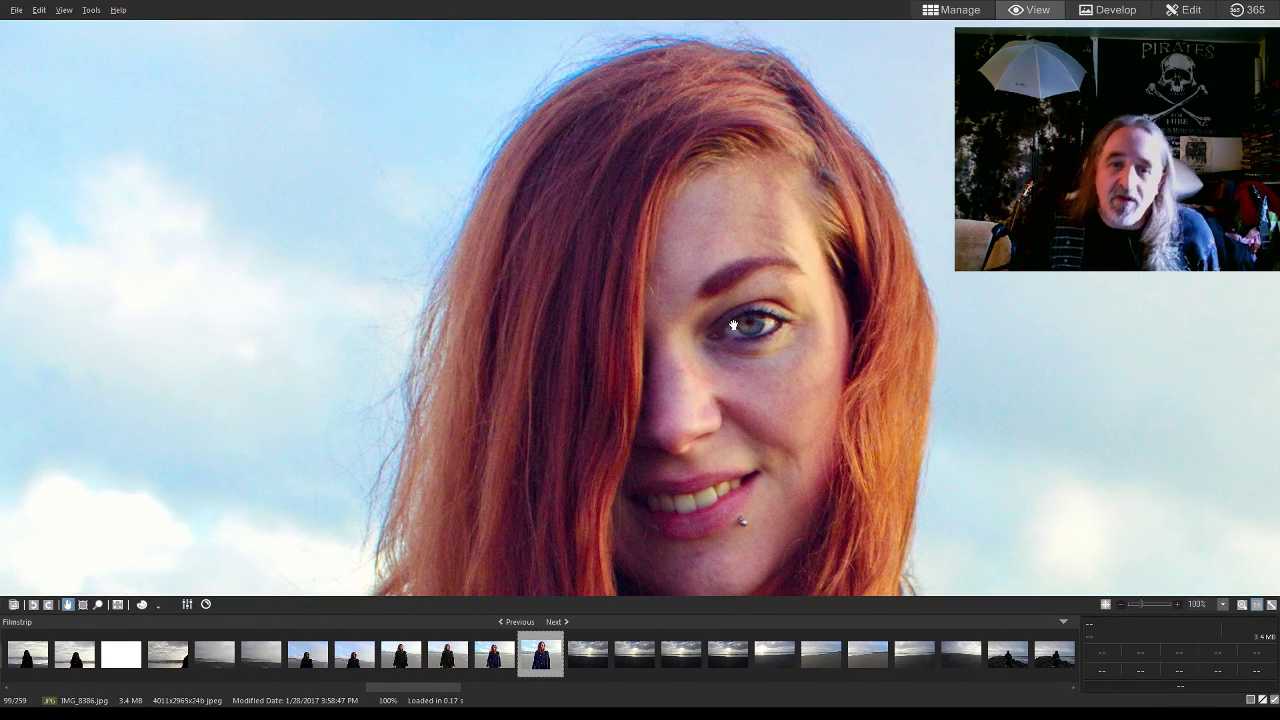
key(slash)
click(720, 346)
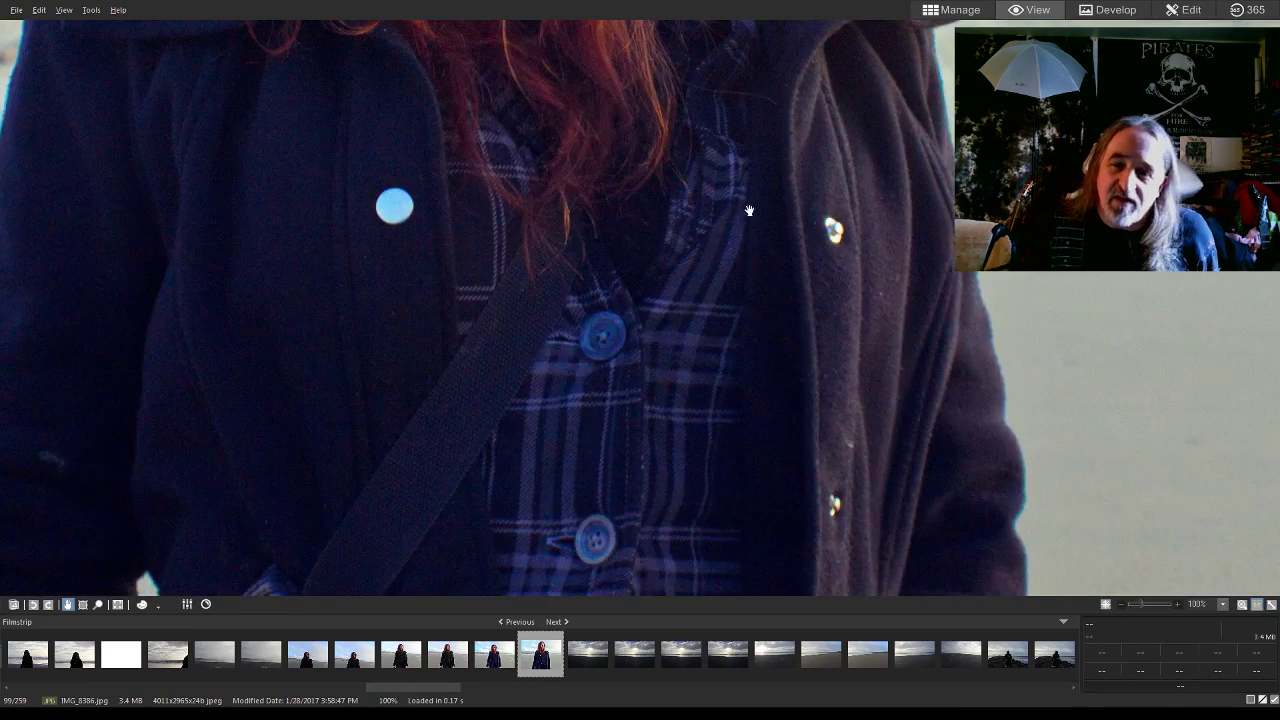
key(slash)
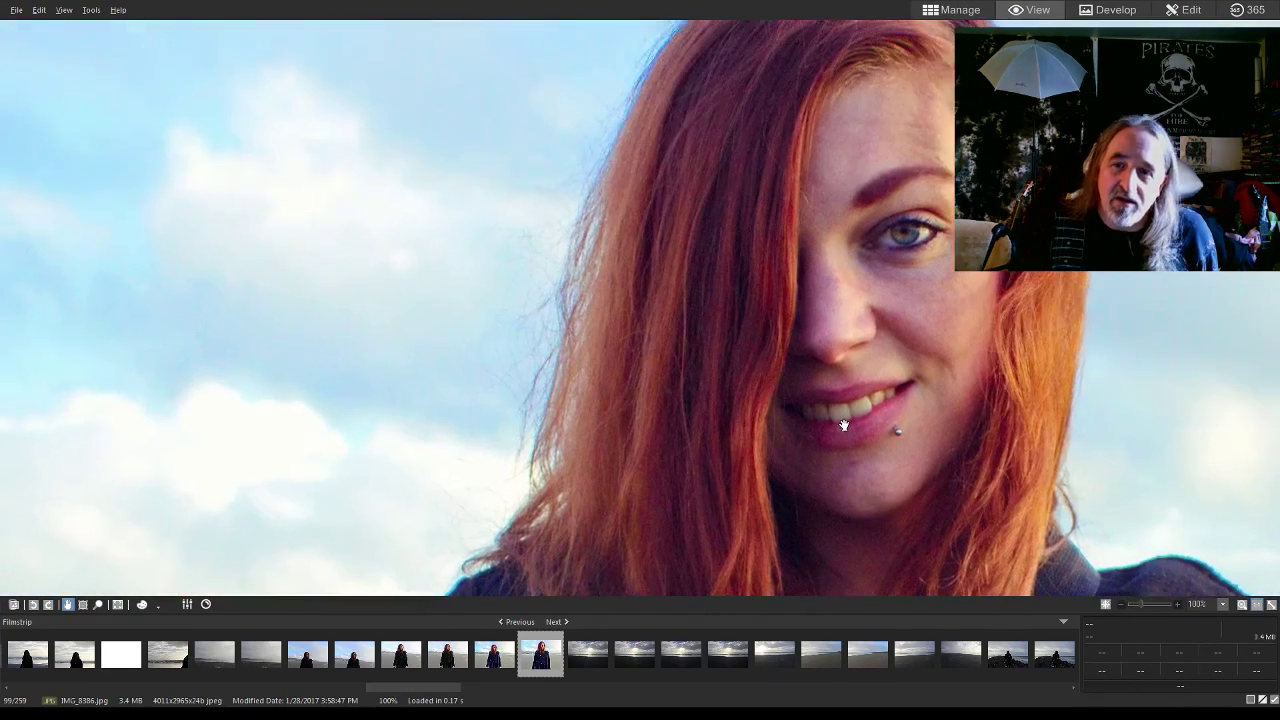